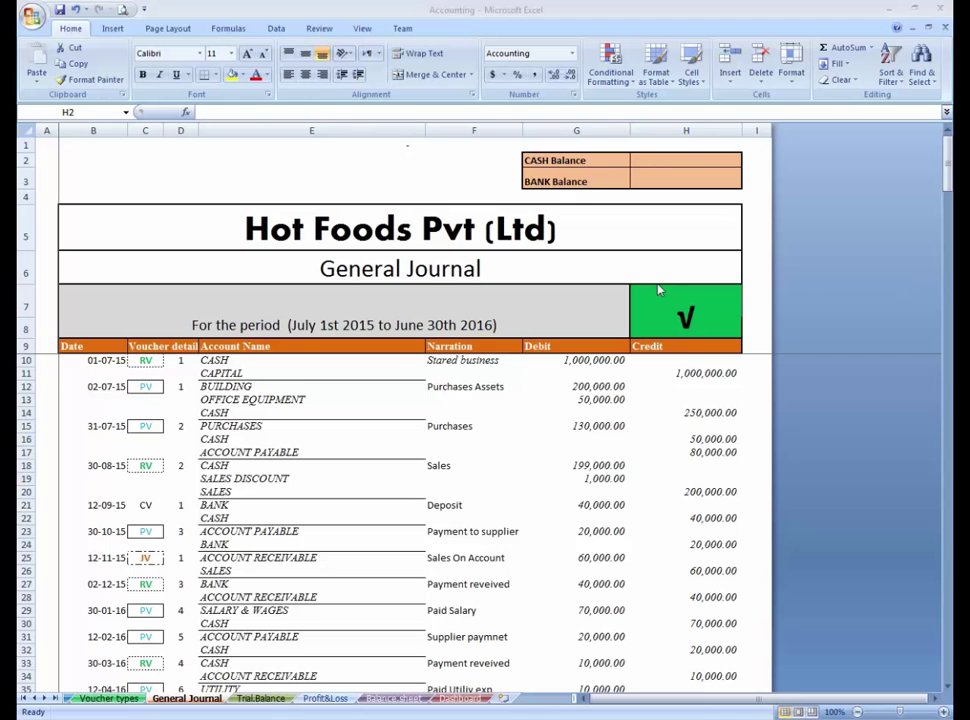
# Link the CASH Balance cell H2 to Balance sheet D8, showing 1,568,000.00
pyautogui.click(606, 168)
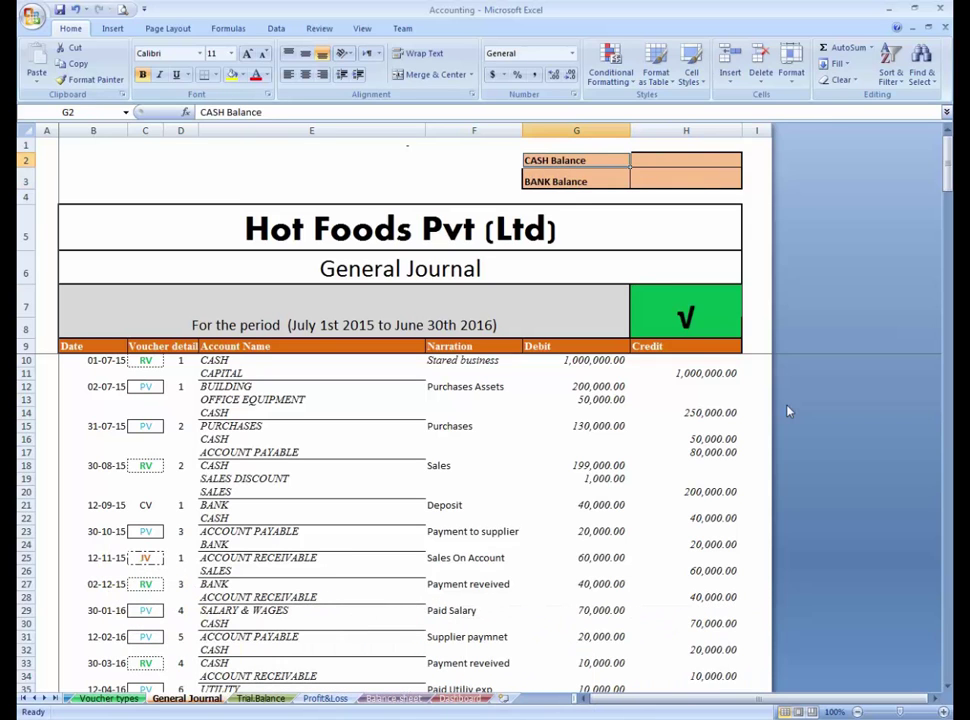
pyautogui.press('Right')
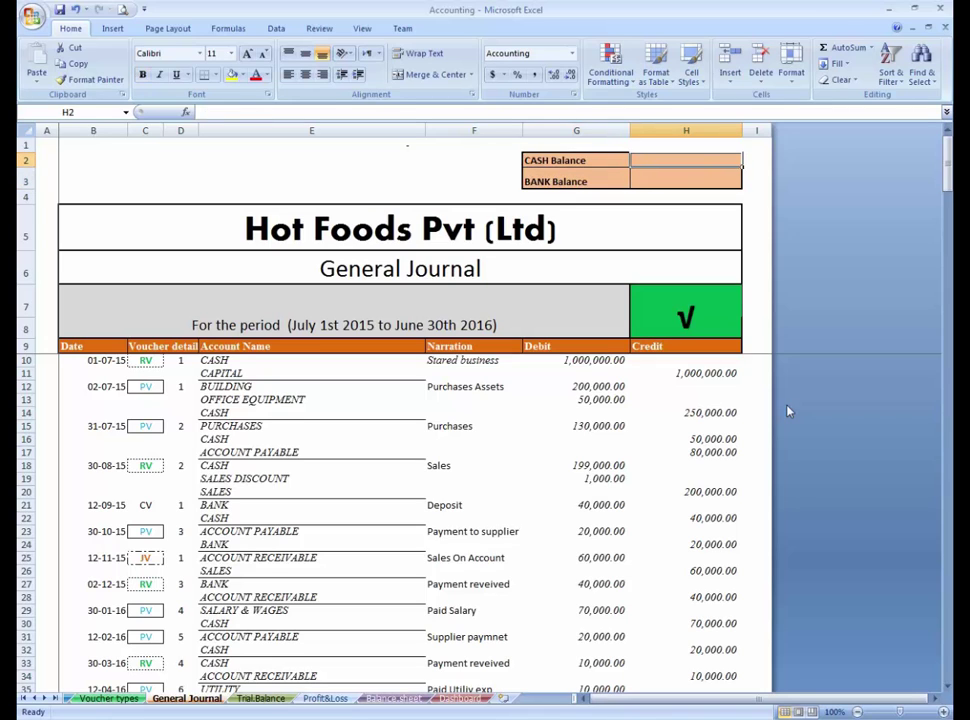
pyautogui.write('=')
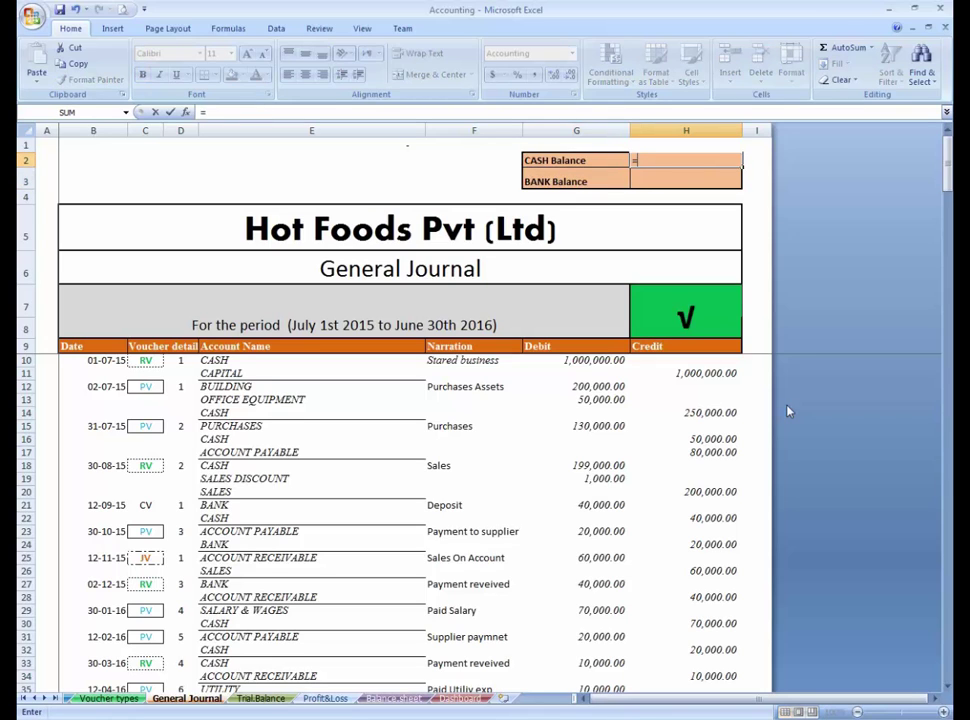
pyautogui.press('Escape')
pyautogui.write('=')
pyautogui.click(393, 698)
pyautogui.click(251, 274)
pyautogui.press('Return')
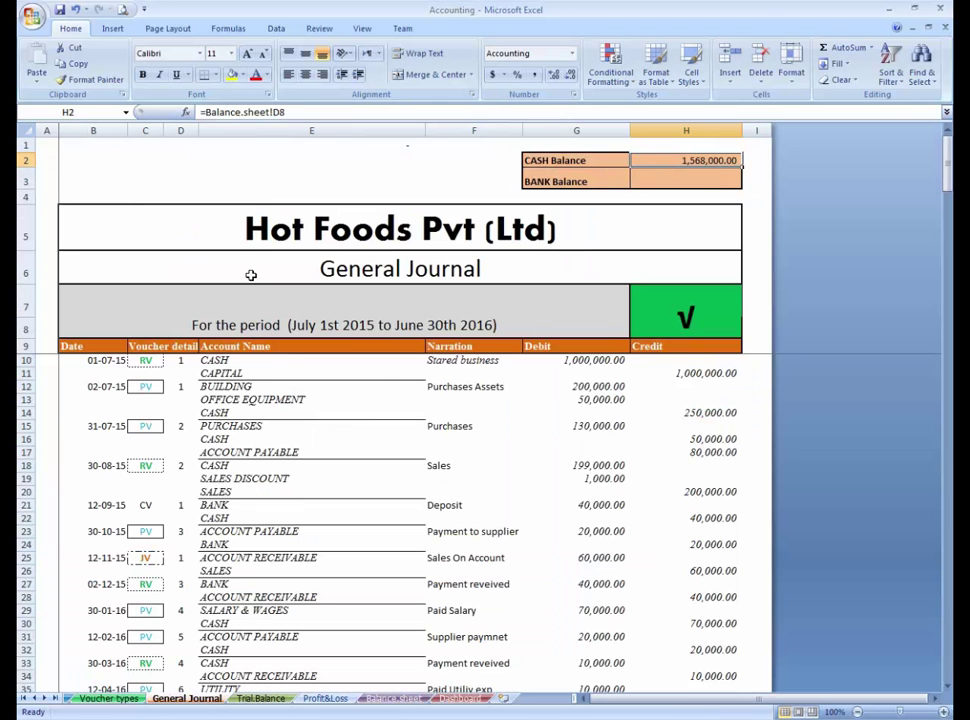
# Link the BANK Balance cell H3 to Balance sheet D9, showing 60,000.00
pyautogui.press('Down')
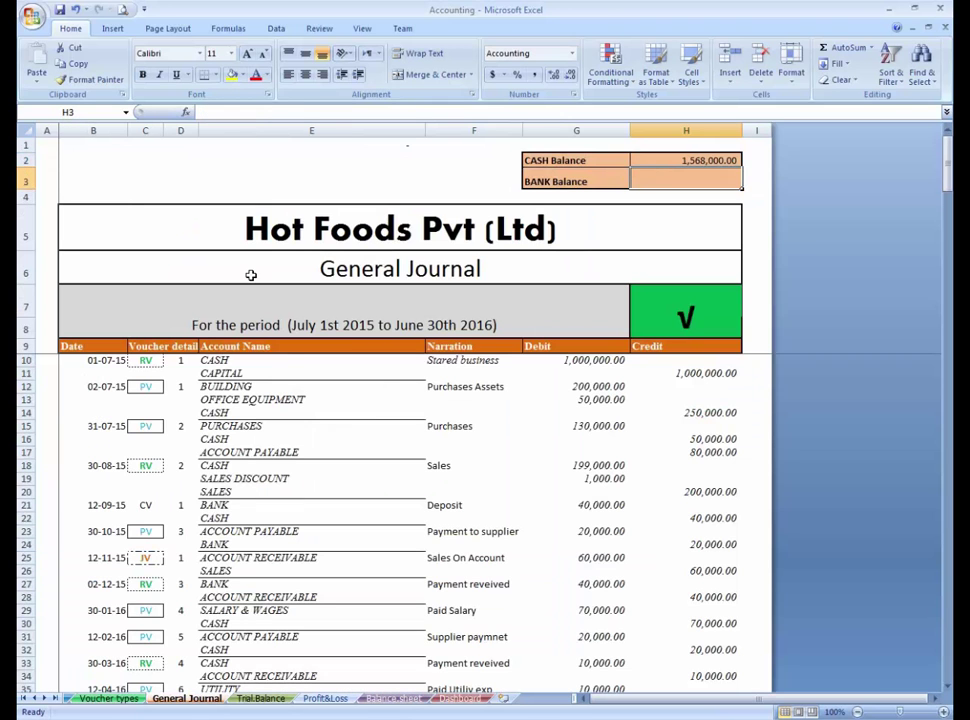
pyautogui.write('=')
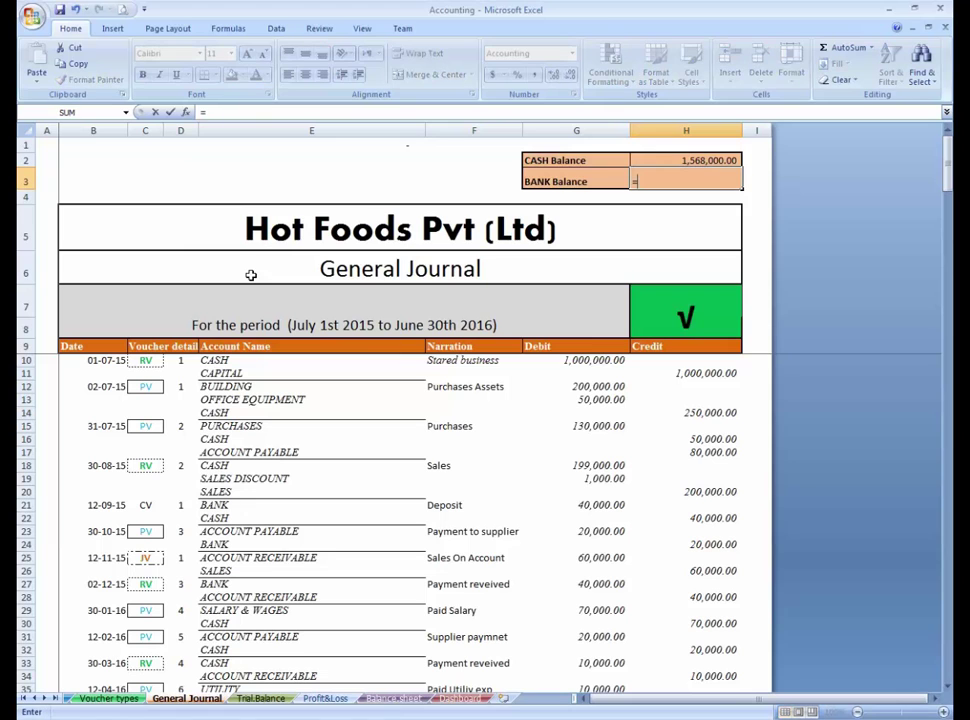
pyautogui.click(390, 698)
pyautogui.click(243, 293)
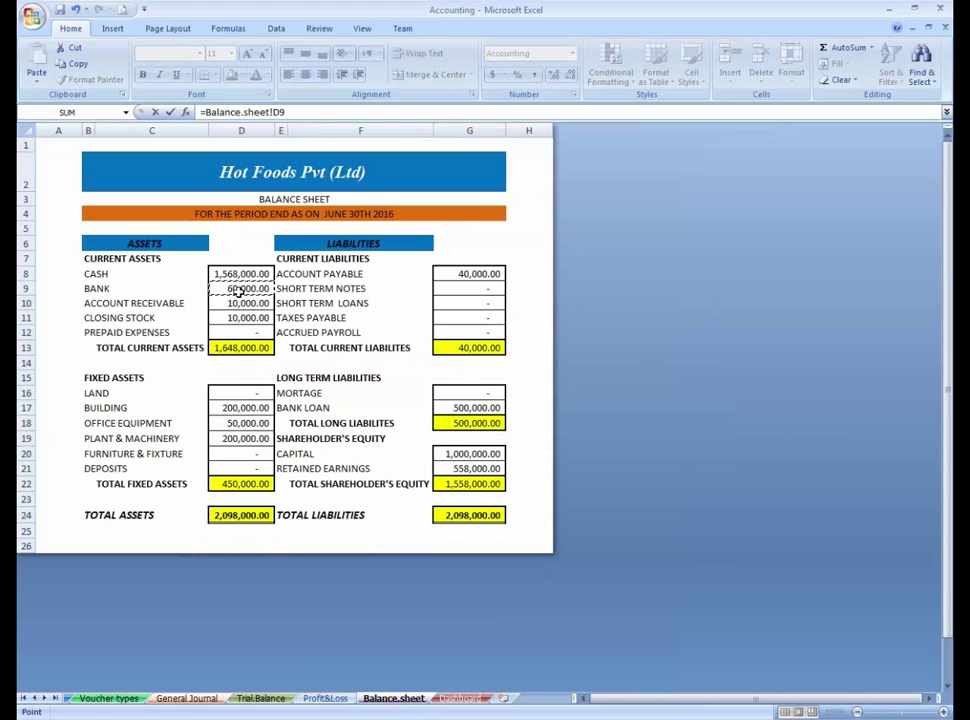
pyautogui.press('Return')
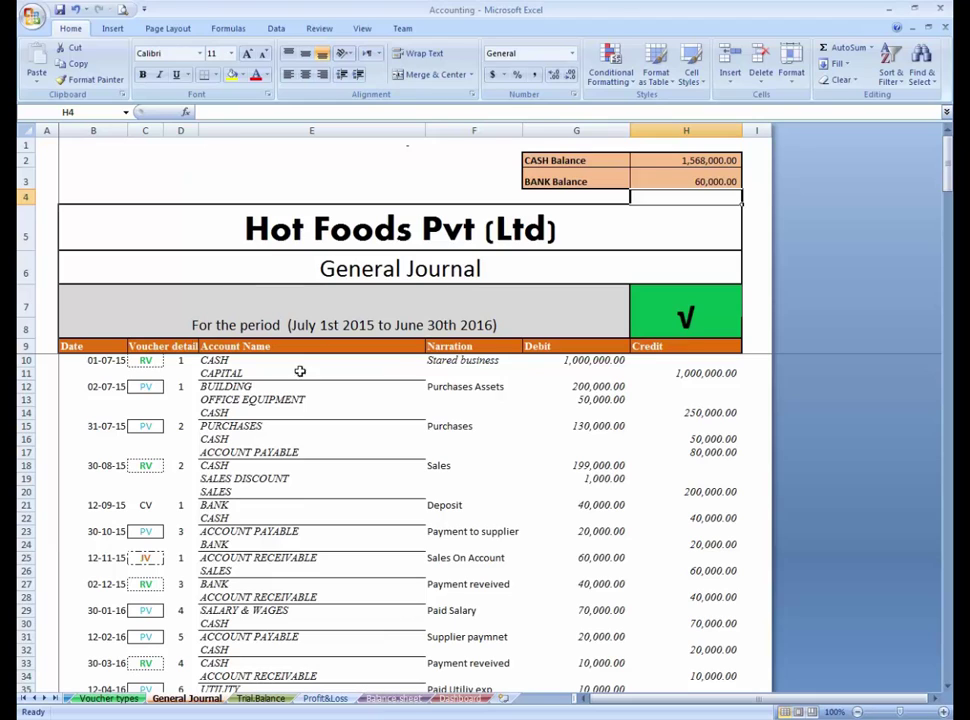
pyautogui.click(600, 389)
pyautogui.click(601, 397)
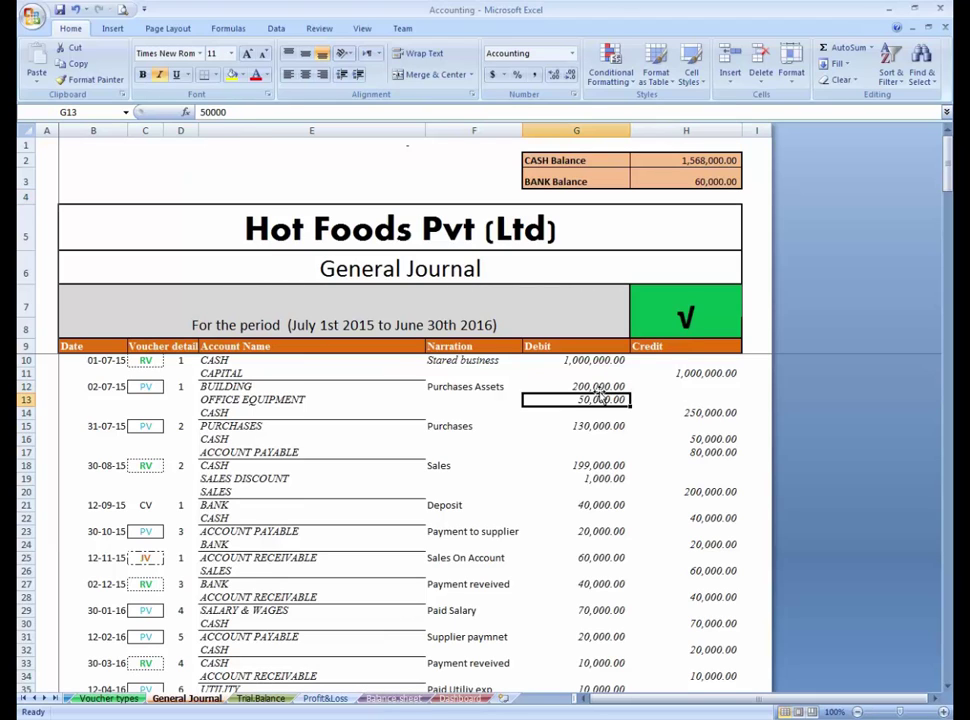
pyautogui.press('Left')
pyautogui.press('Left')
pyautogui.press('Down')
pyautogui.press('Right')
pyautogui.press('Right')
pyautogui.press('Right')
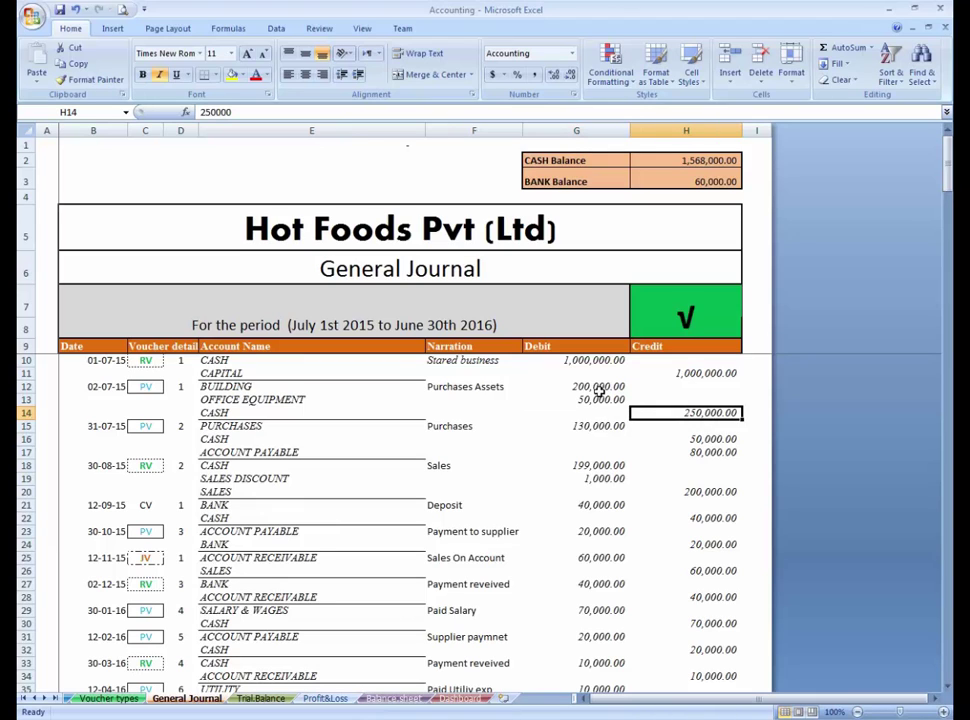
pyautogui.write('245000')
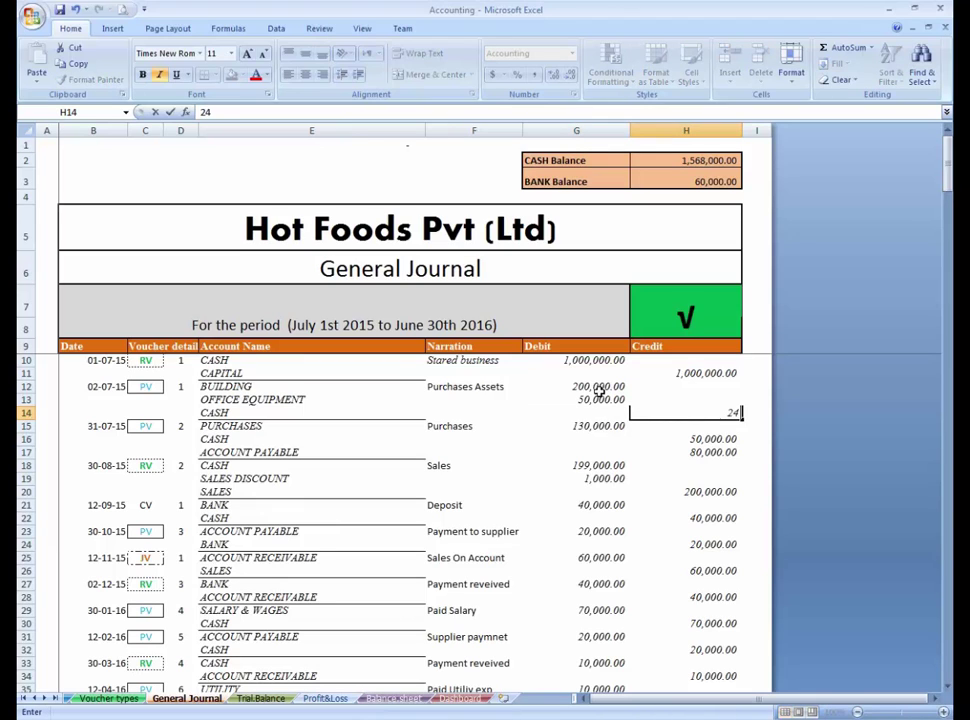
pyautogui.press('Return')
pyautogui.press('Up')
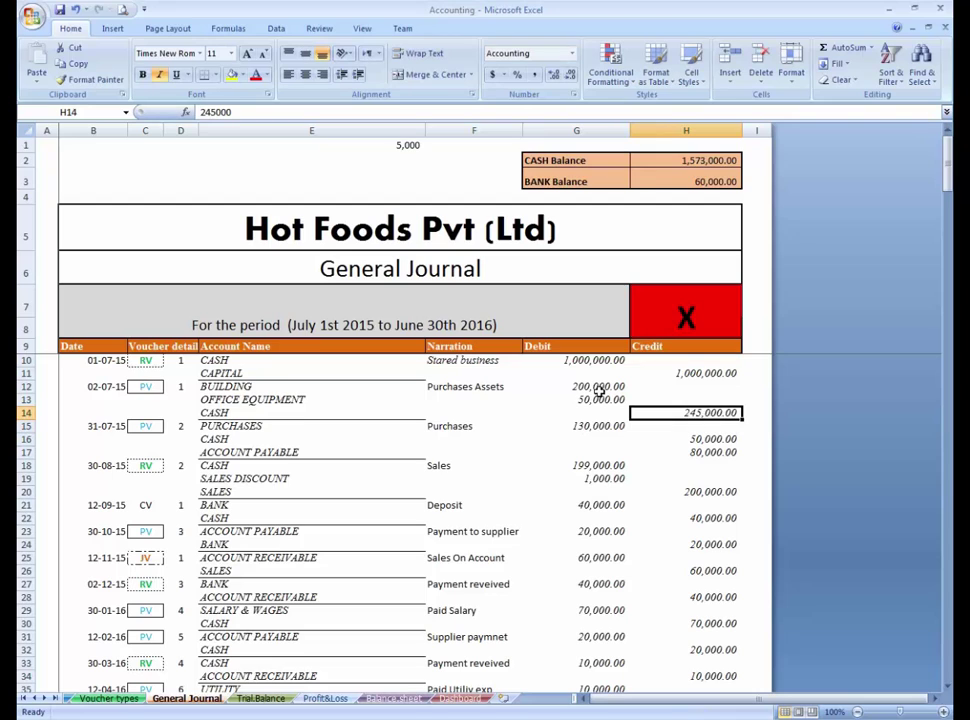
pyautogui.write('250000')
pyautogui.press('Return')
pyautogui.press('Up')
pyautogui.click(718, 161)
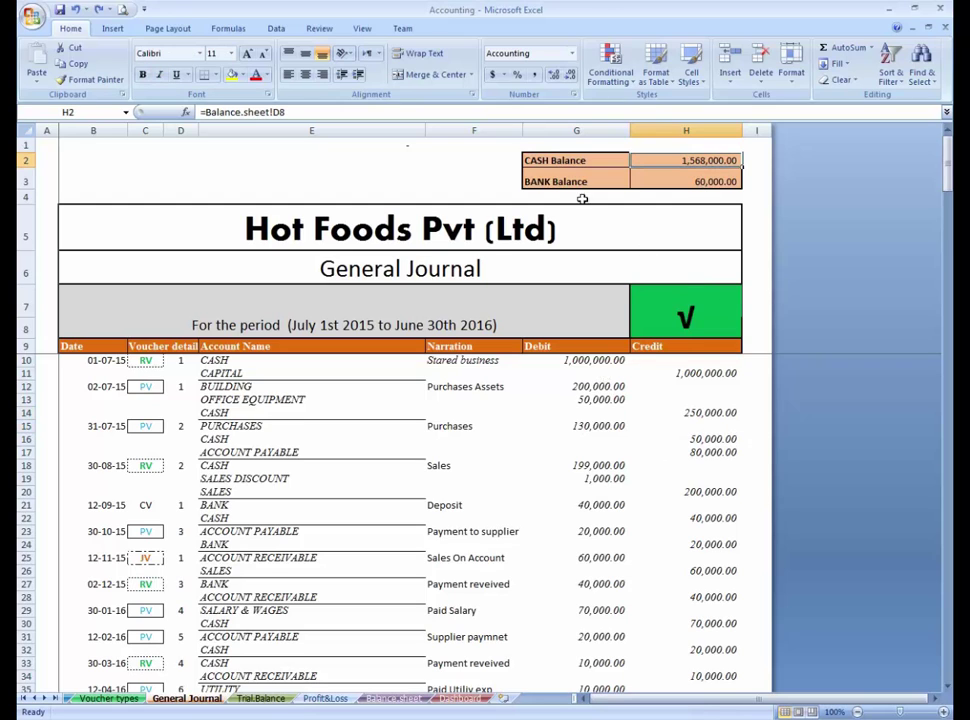
pyautogui.click(567, 182)
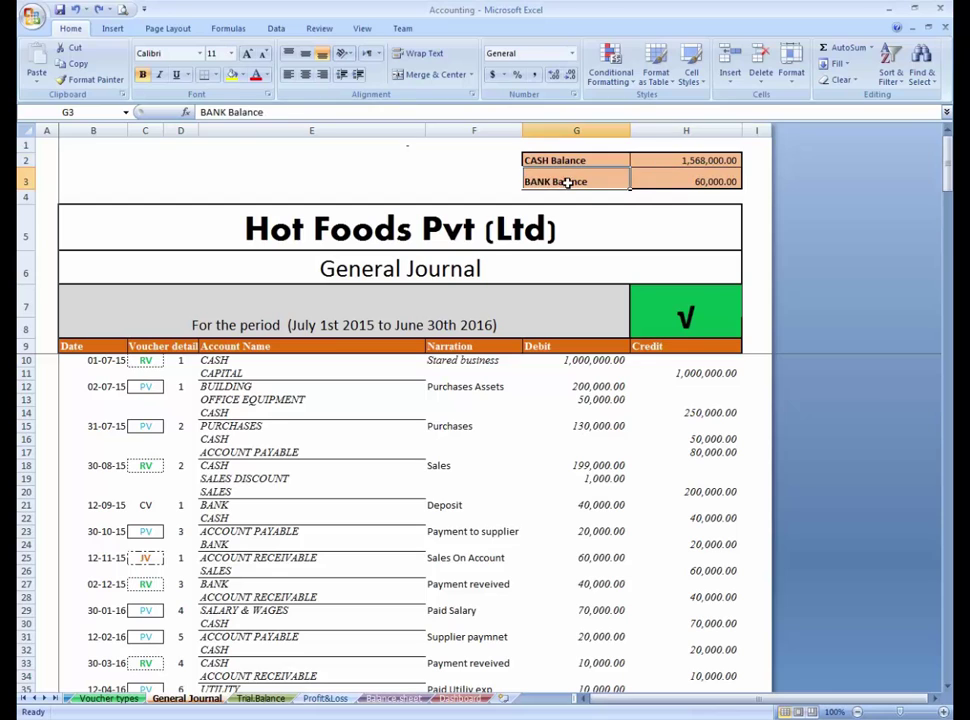
pyautogui.click(657, 178)
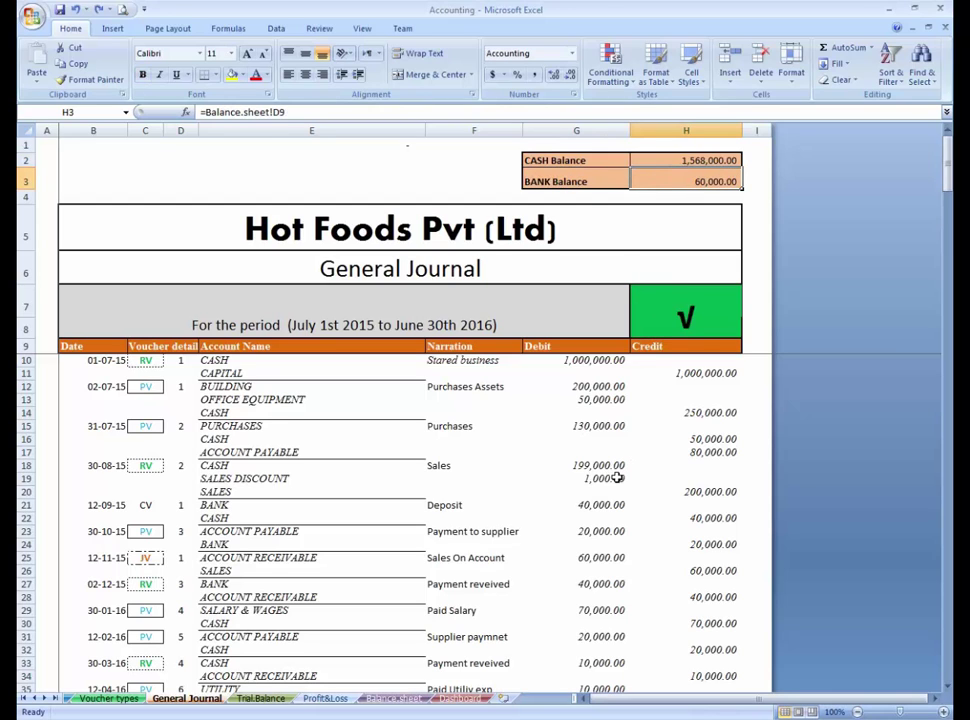
pyautogui.click(660, 160)
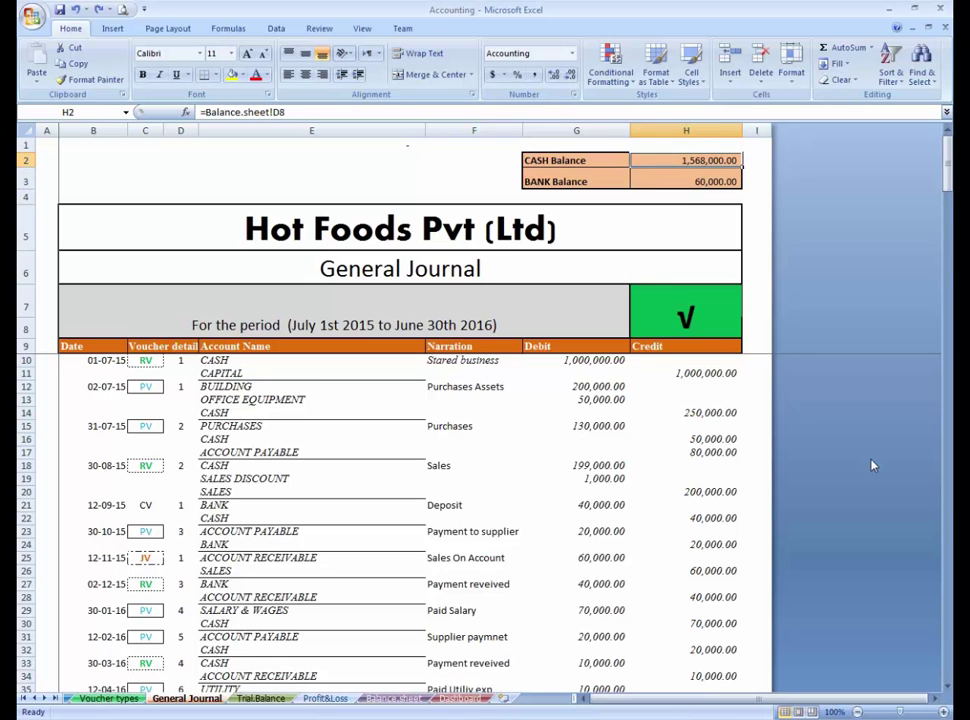
pyautogui.hotkey('ctrl', 'pagedown')
pyautogui.hotkey('ctrl', 'pagedown')
pyautogui.hotkey('ctrl', 'pagedown')
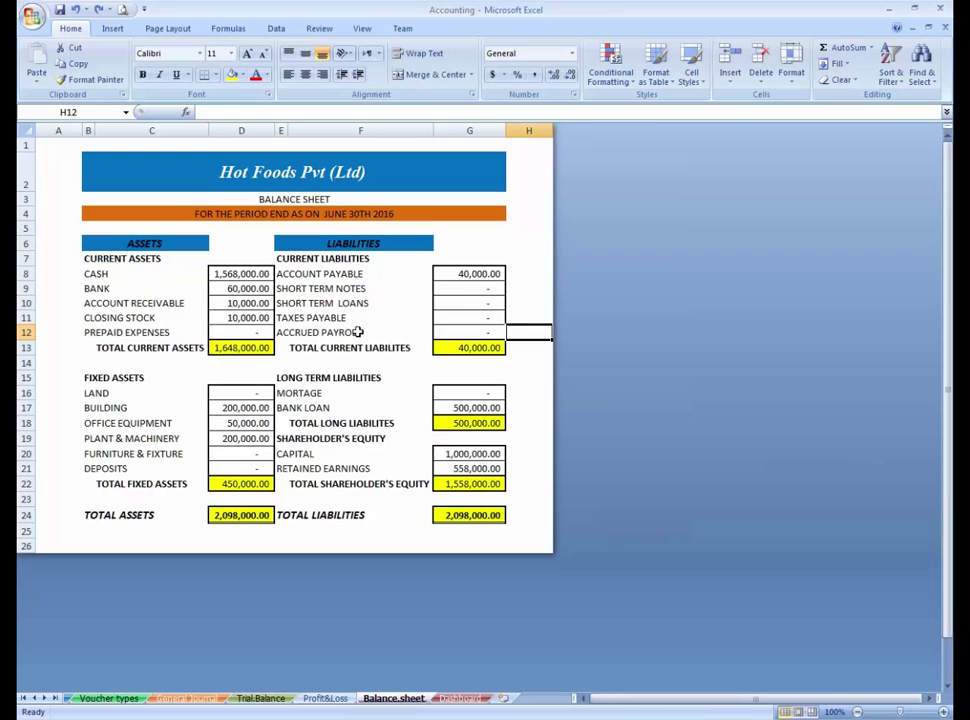
pyautogui.click(95, 274)
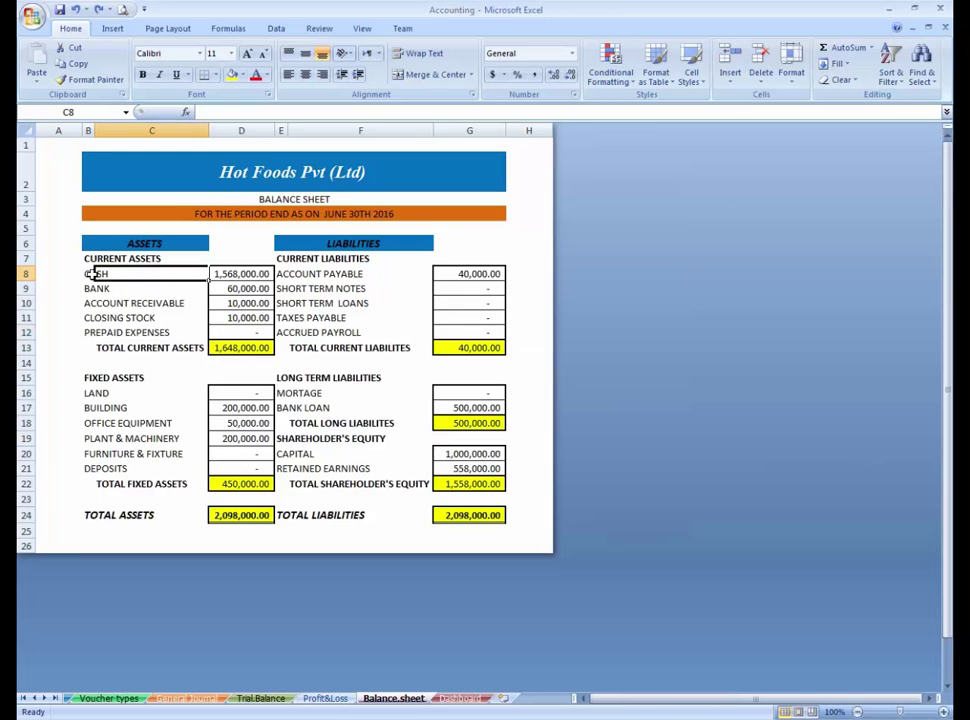
pyautogui.click(89, 274)
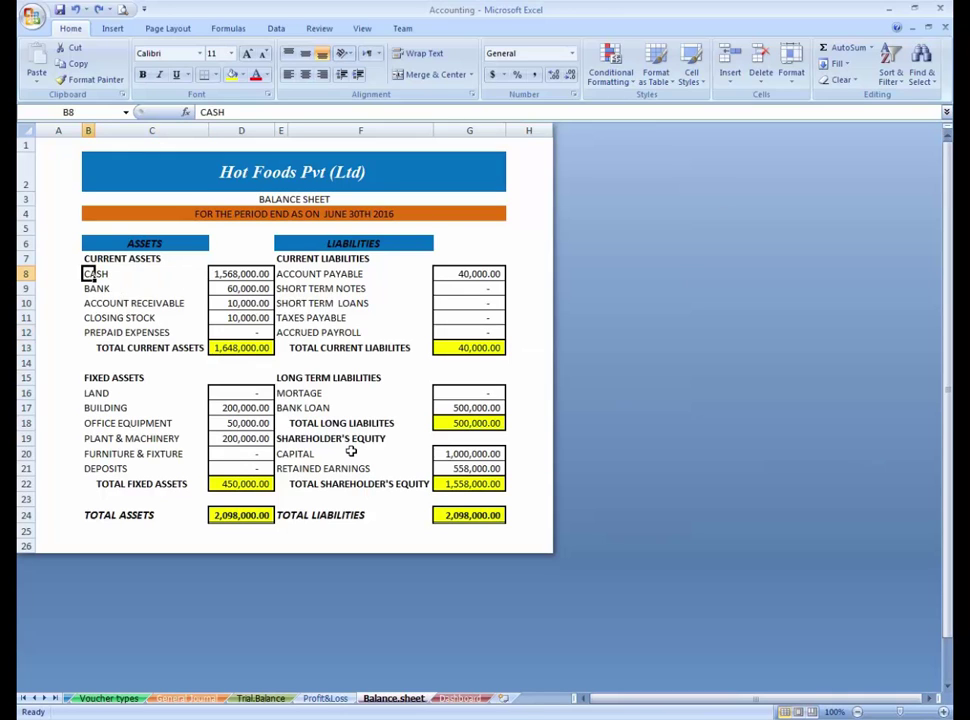
pyautogui.press('Down')
pyautogui.press('Down')
pyautogui.press('Down')
pyautogui.press('Up')
pyautogui.press('Up')
pyautogui.press('Up')
pyautogui.press('Down')
pyautogui.press('Up')
pyautogui.press('Right')
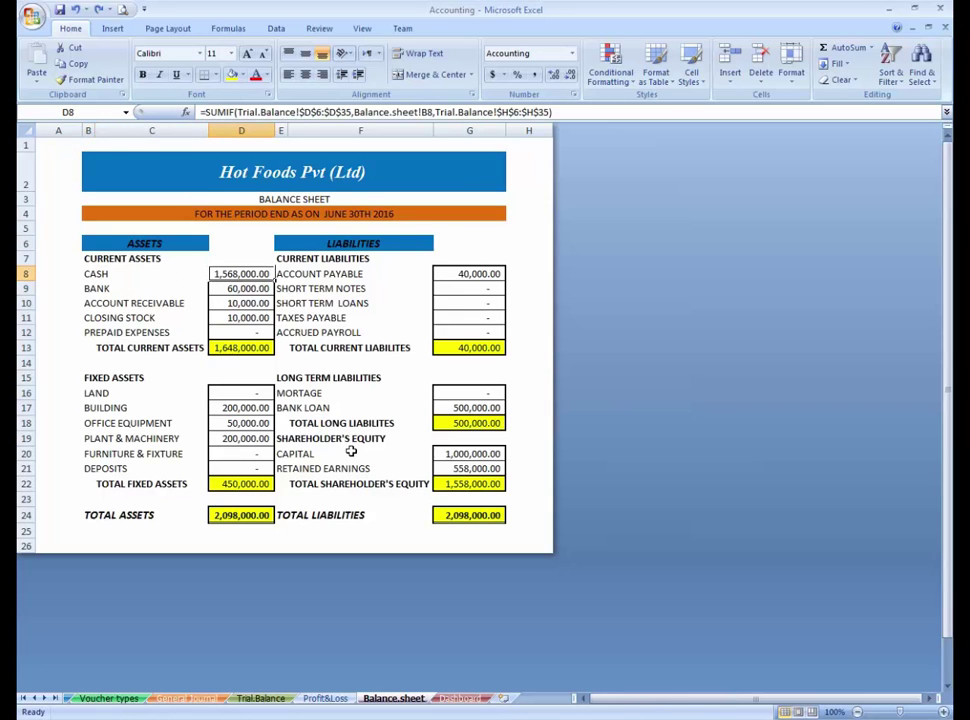
pyautogui.hotkey('ctrl', 'pageup')
pyautogui.hotkey('ctrl', 'pageup')
pyautogui.hotkey('ctrl', 'pageup')
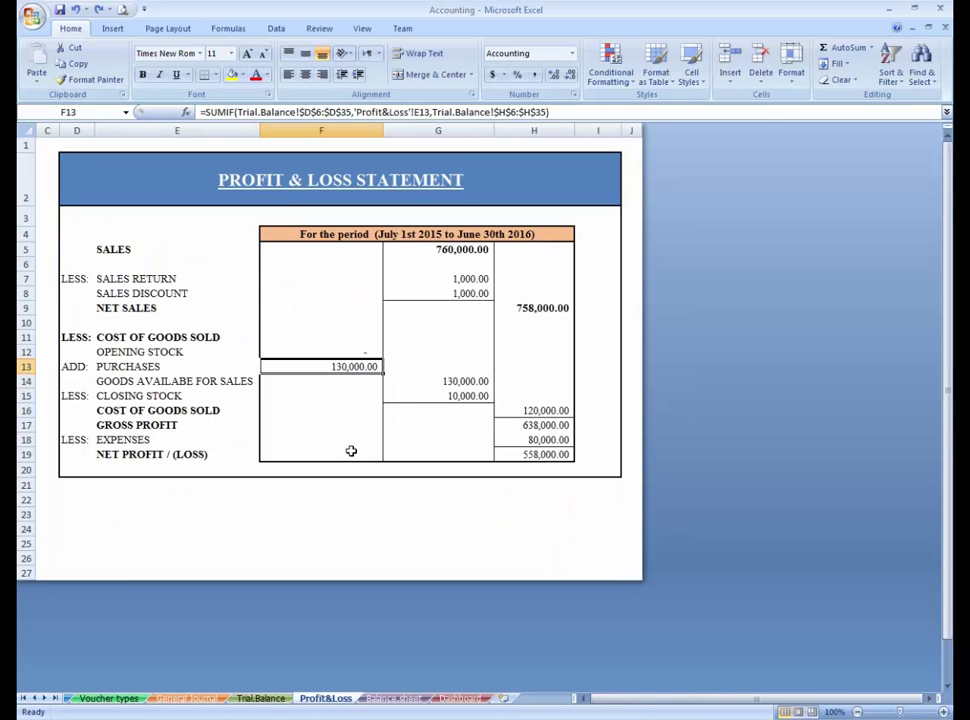
pyautogui.hotkey('ctrl', 'pagedown')
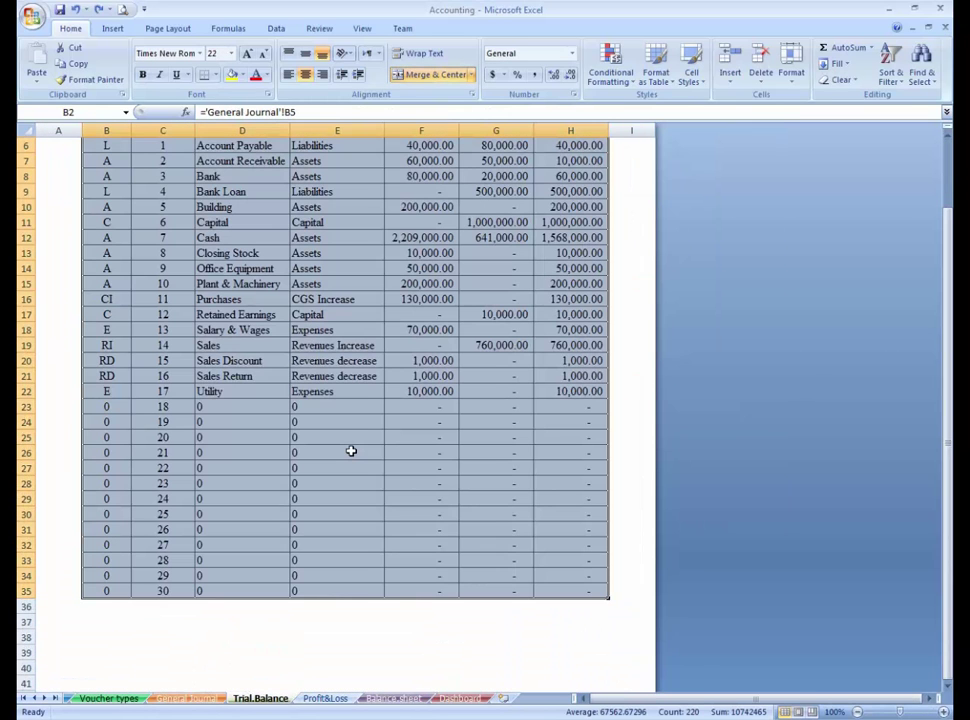
pyautogui.hotkey('ctrl', 'pagedown')
pyautogui.hotkey('ctrl', 'pageup')
pyautogui.hotkey('ctrl', 'pageup')
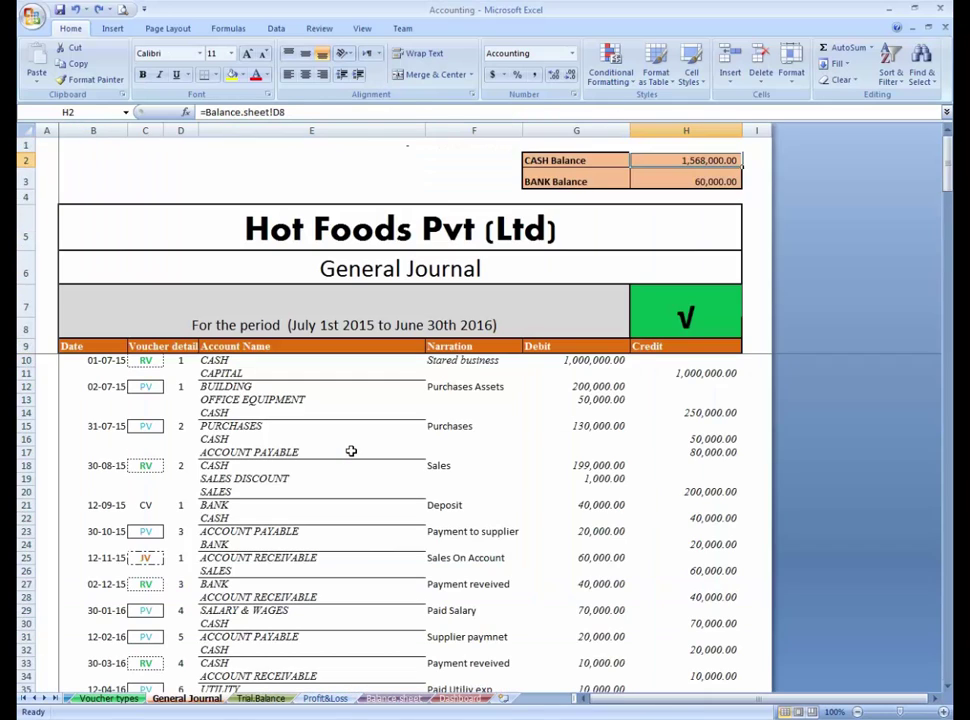
pyautogui.press('Up')
pyautogui.press('Left')
pyautogui.press('Right')
pyautogui.press('Left')
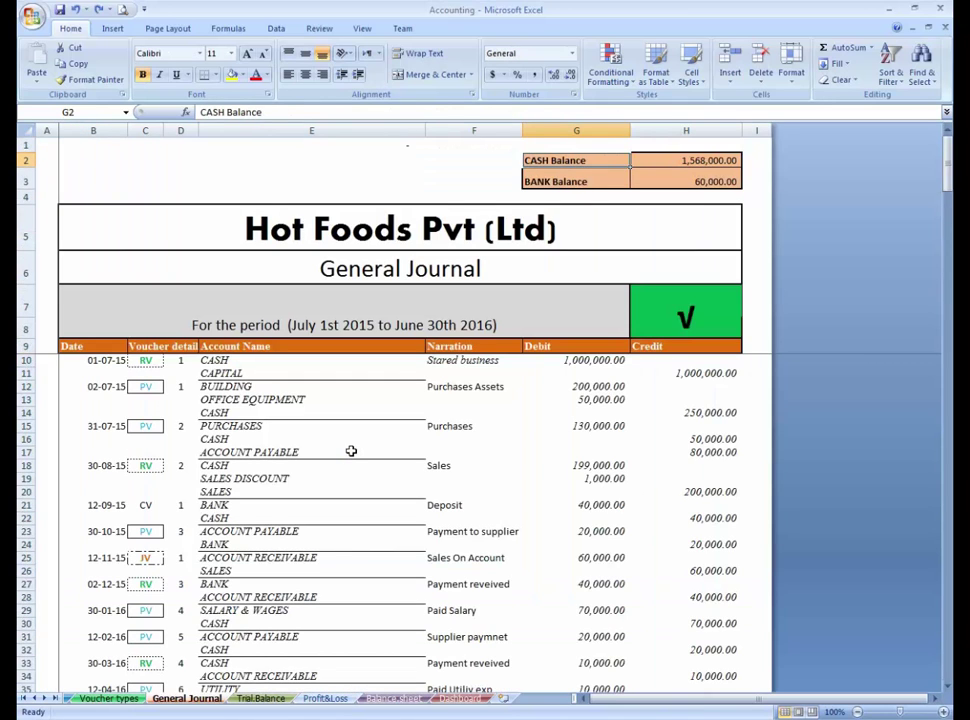
pyautogui.click(385, 700)
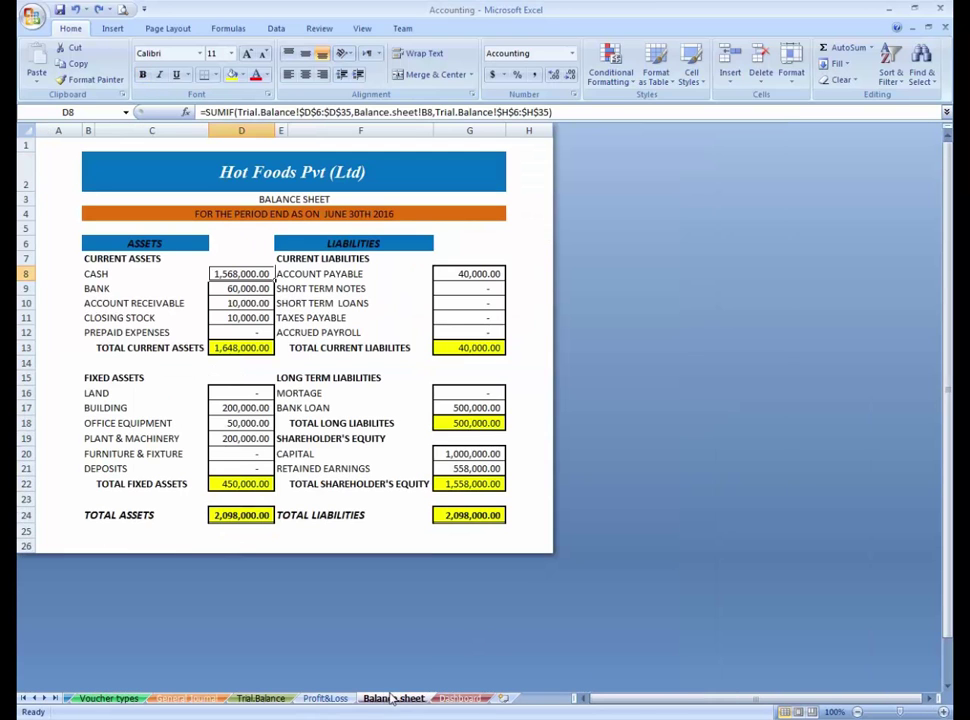
pyautogui.click(200, 700)
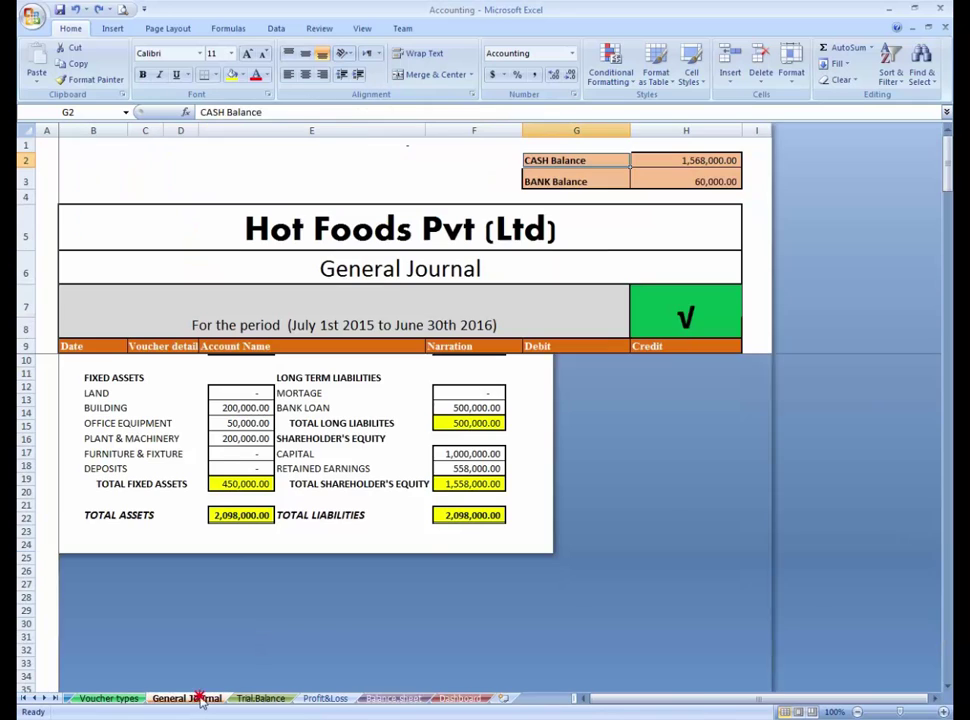
# Start a VLOOKUP in H2 that uses the CASH Balance label in G2 as its lookup value
pyautogui.press('Right')
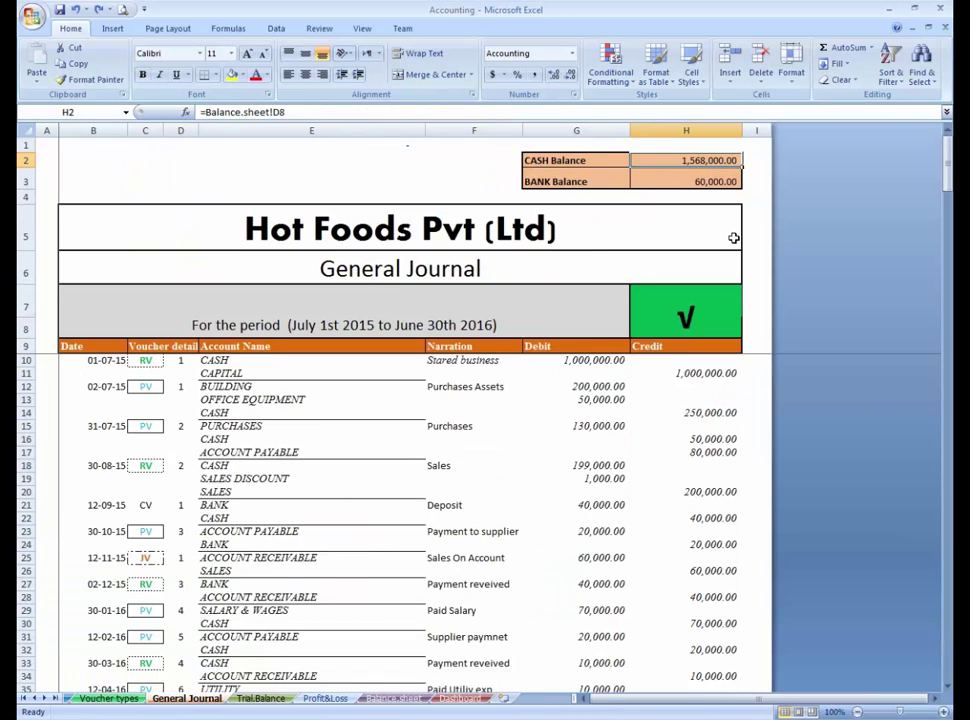
pyautogui.write('=vloo')
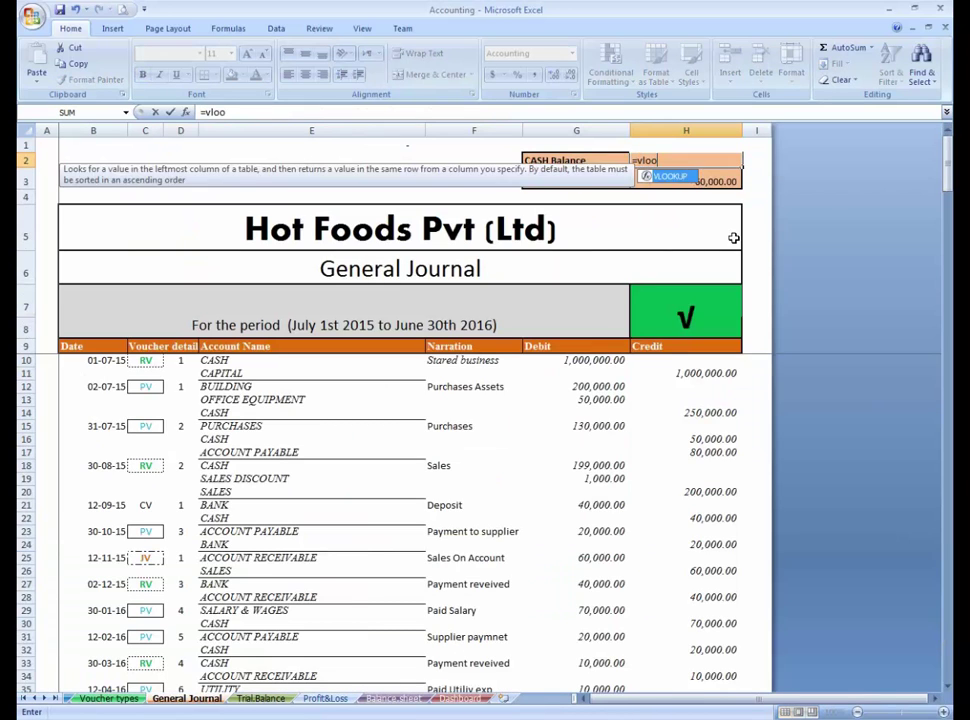
pyautogui.press('Tab')
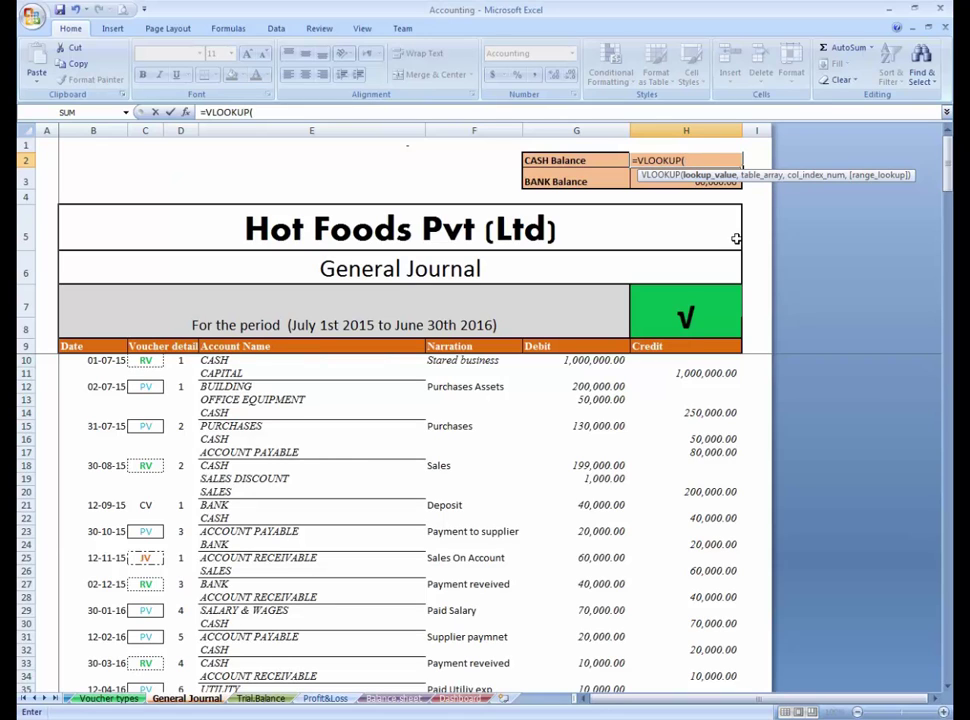
pyautogui.click(598, 162)
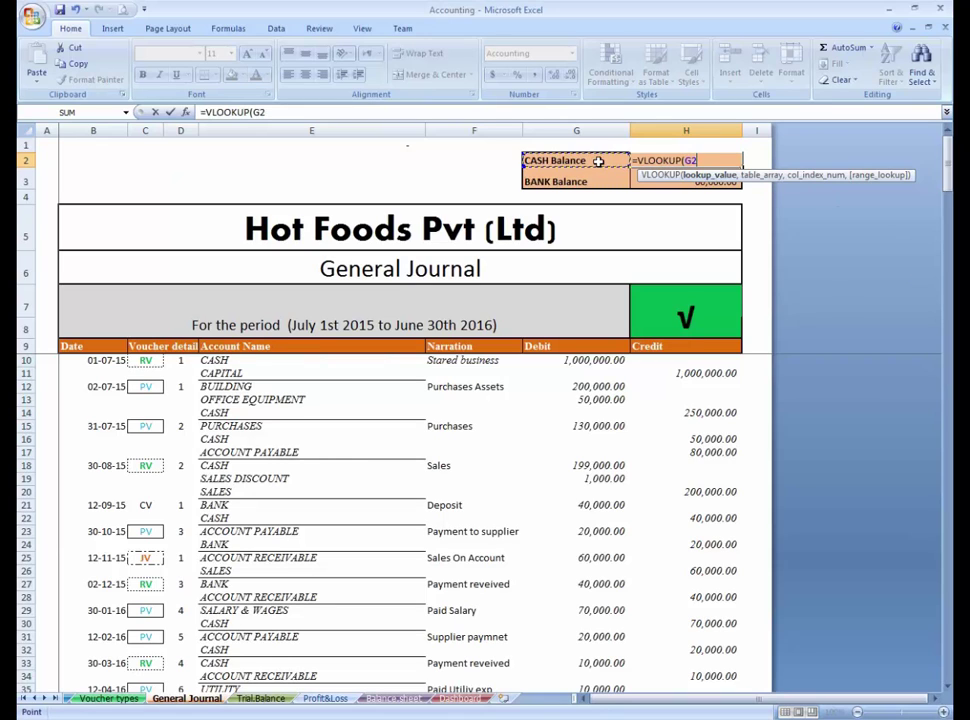
pyautogui.write(',')
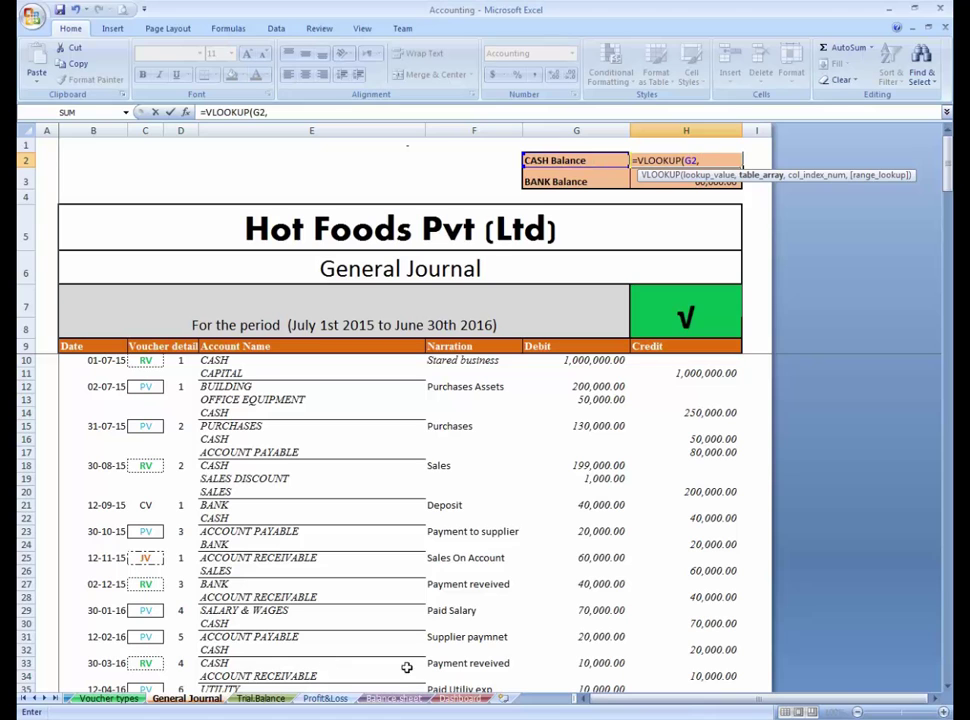
# Finish the lookup on absolute Balance.sheet range B8:D12 with exact match, returning #N/A
pyautogui.click(393, 698)
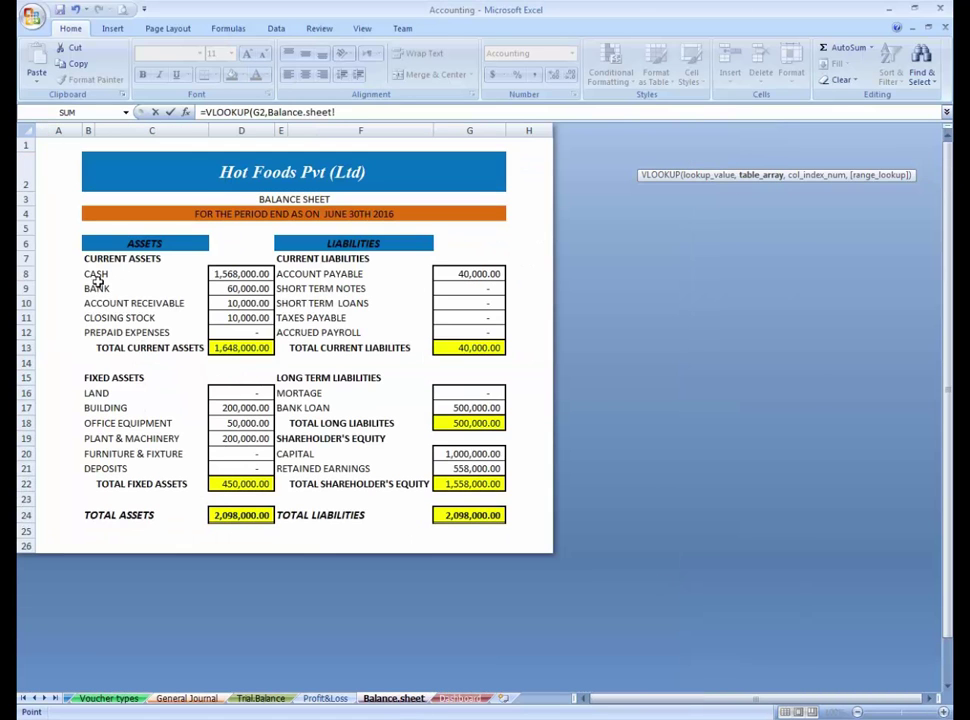
pyautogui.moveTo(100, 275); pyautogui.dragTo(155, 283)
pyautogui.press('Left')
pyautogui.hotkey('shift', 'Right')
pyautogui.hotkey('shift', 'Right')
pyautogui.hotkey('shift', 'Down')
pyautogui.hotkey('shift', 'Down')
pyautogui.hotkey('shift', 'Down')
pyautogui.hotkey('shift', 'Down')
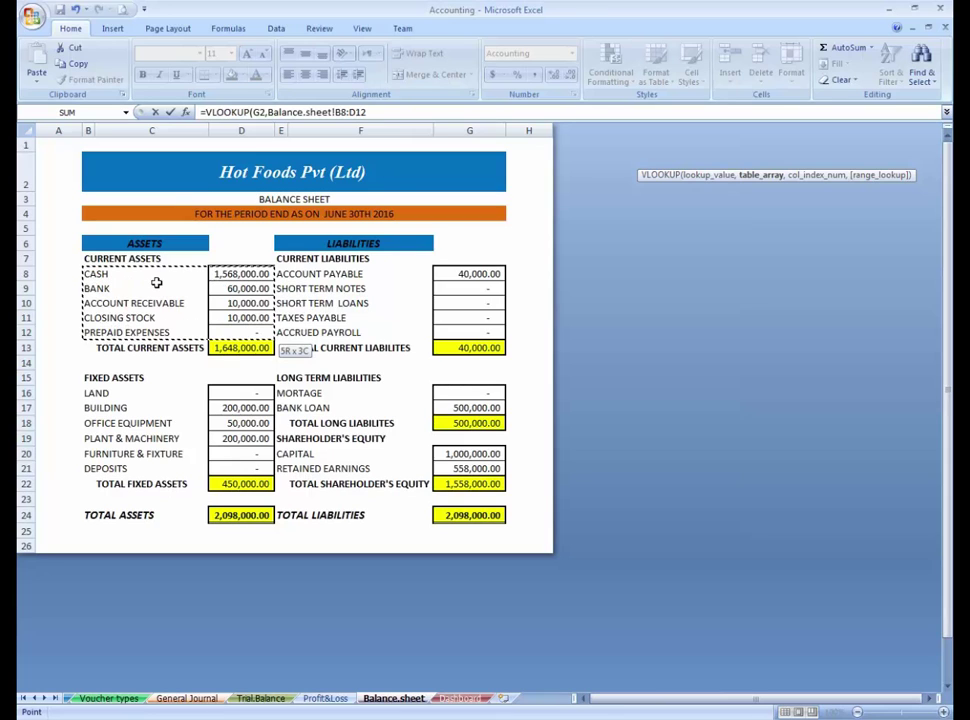
pyautogui.press('F4')
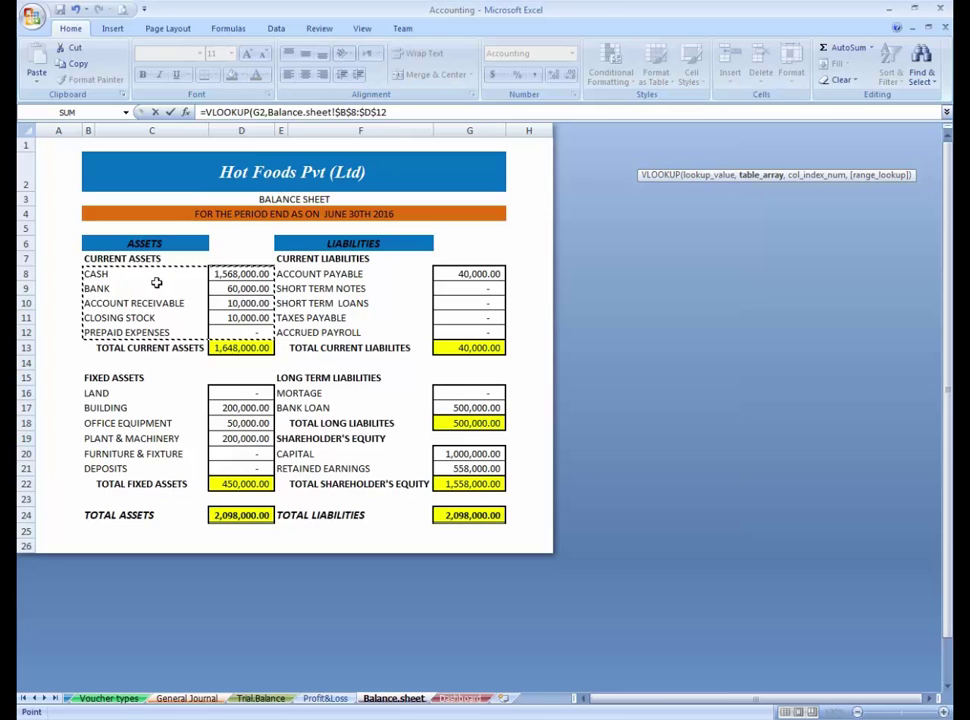
pyautogui.write(',3')
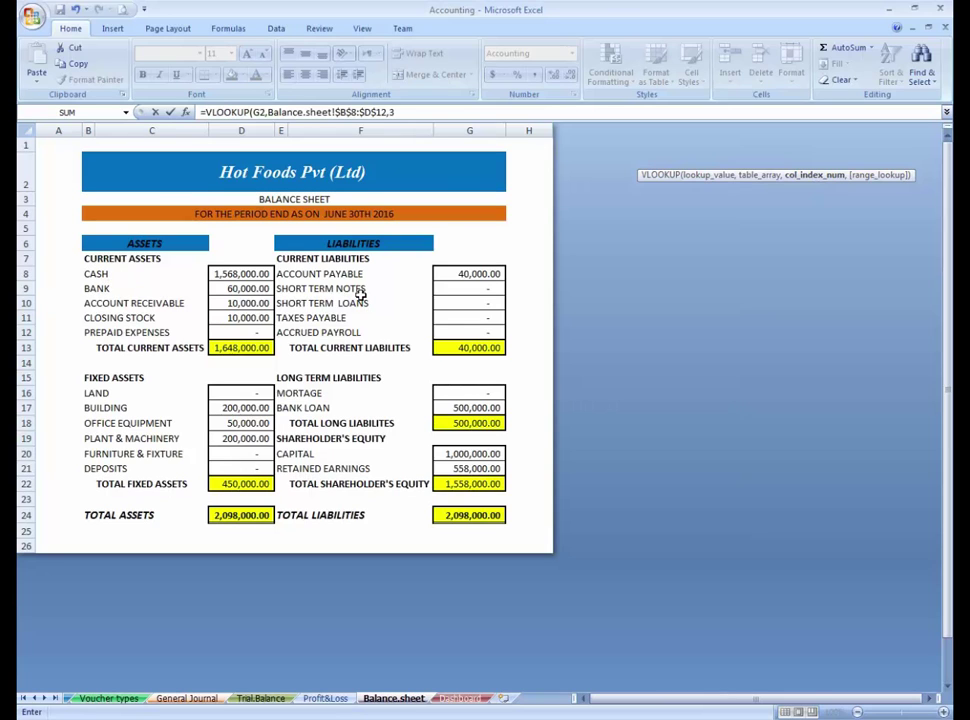
pyautogui.write(',0')
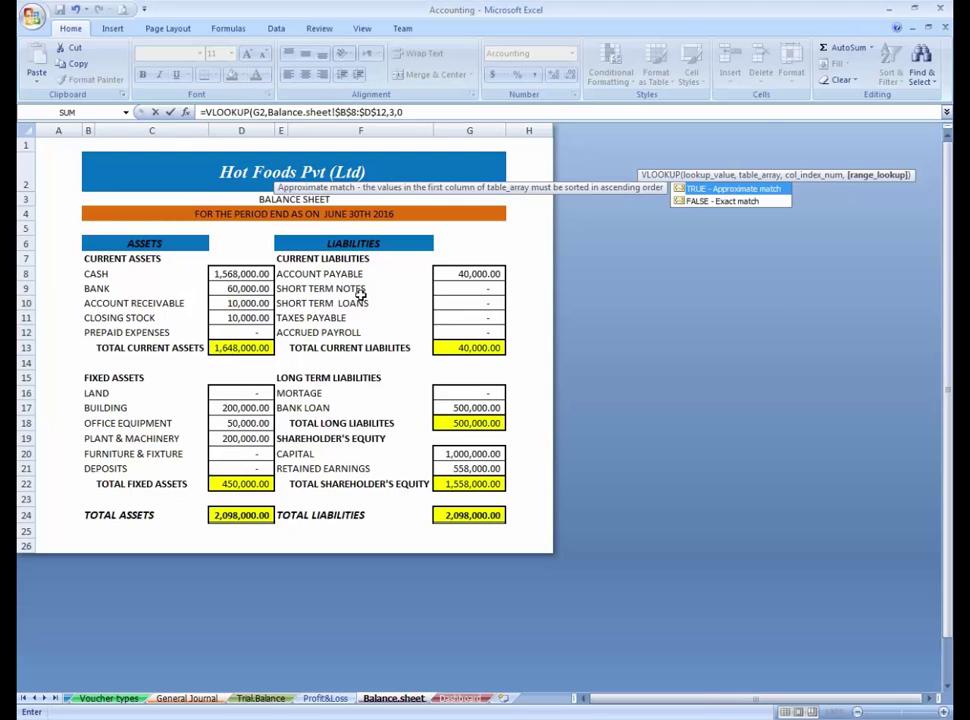
pyautogui.press('Return')
pyautogui.press('Down')
pyautogui.press('Left')
pyautogui.press('Right')
pyautogui.press('Left')
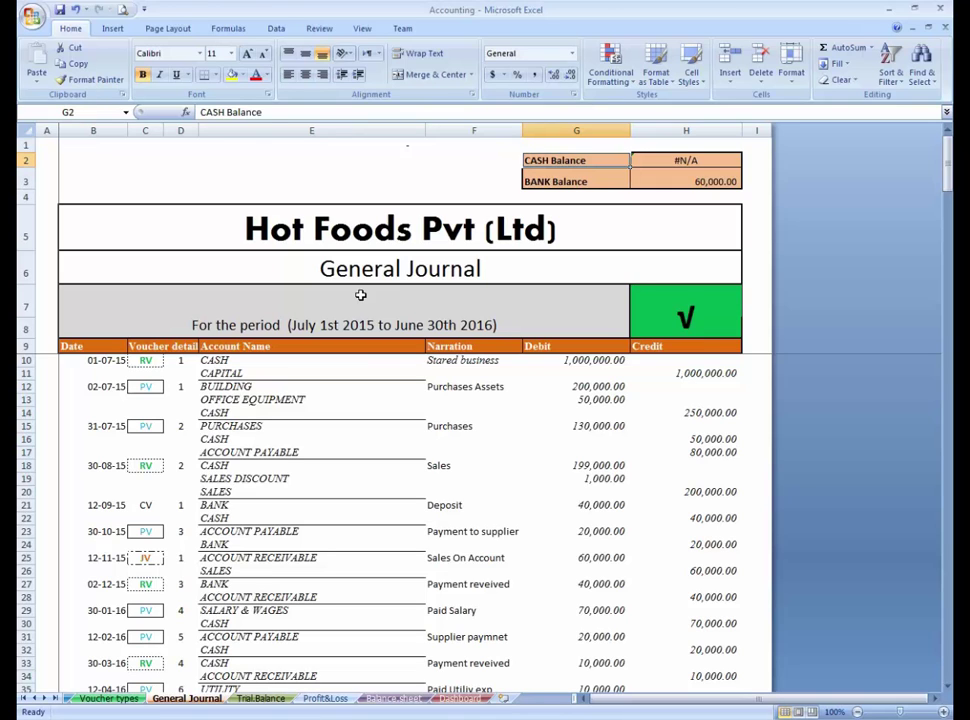
# Shorten the G2 label from CASH Balance to CASH
pyautogui.press('F2')
pyautogui.press('BackSpace')
pyautogui.press('BackSpace')
pyautogui.press('BackSpace')
pyautogui.press('BackSpace')
pyautogui.press('BackSpace')
pyautogui.press('BackSpace')
pyautogui.press('BackSpace')
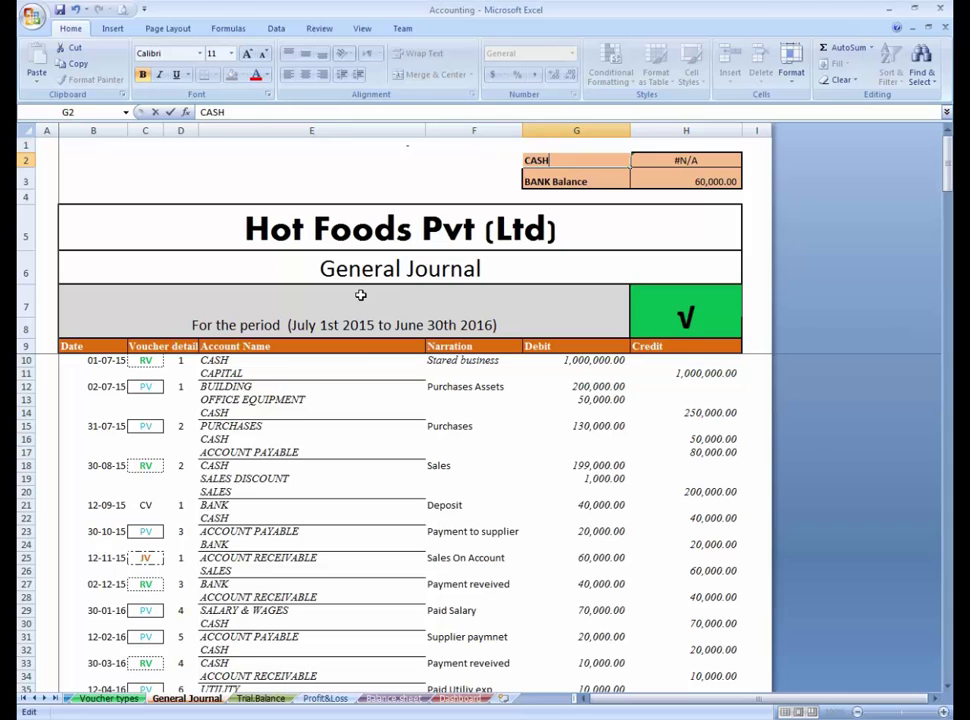
pyautogui.press('Return')
pyautogui.press('Up')
# Copy the CASH VLOOKUP formula from H2
pyautogui.press('Right')
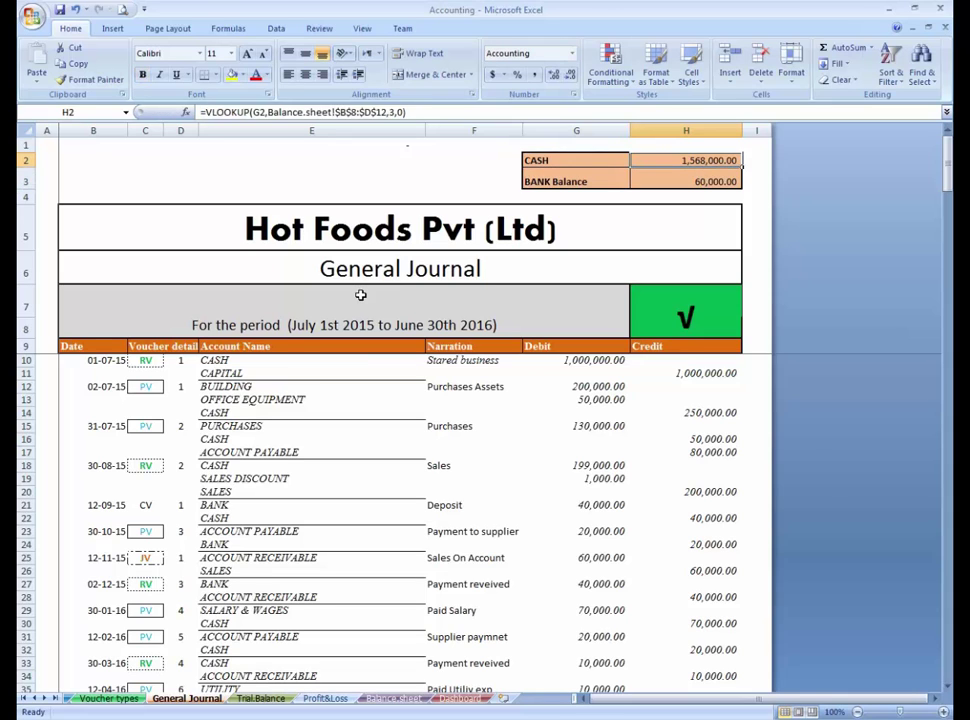
pyautogui.press('F2')
pyautogui.hotkey('shift', 'ctrl', 'Left')
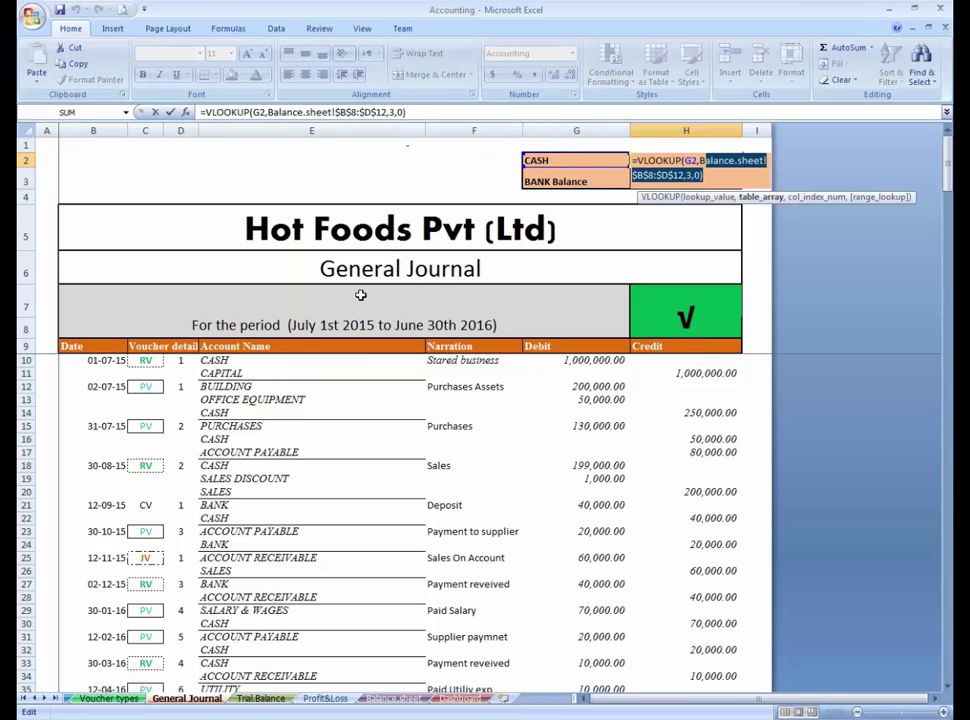
pyautogui.hotkey('shift', 'ctrl', 'Left')
pyautogui.hotkey('shift', 'ctrl', 'Left')
pyautogui.hotkey('shift', 'ctrl', 'Left')
pyautogui.hotkey('shift', 'ctrl', 'Left')
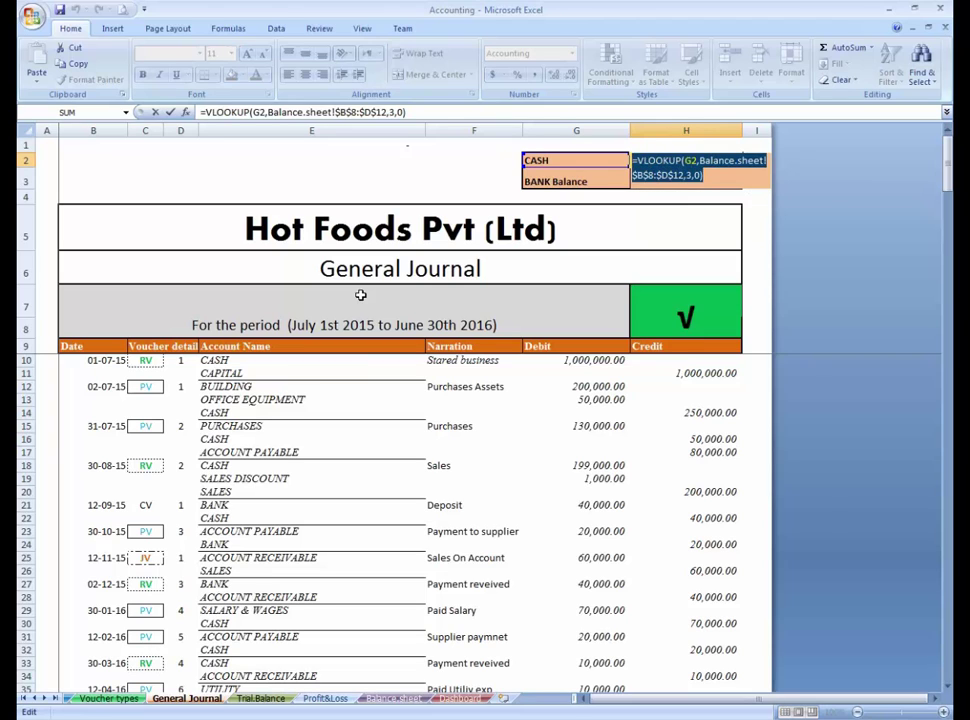
pyautogui.press('Return')
# Put the VLOOKUP into H3 with its lookup value changed from G2 to G3
pyautogui.press('F2')
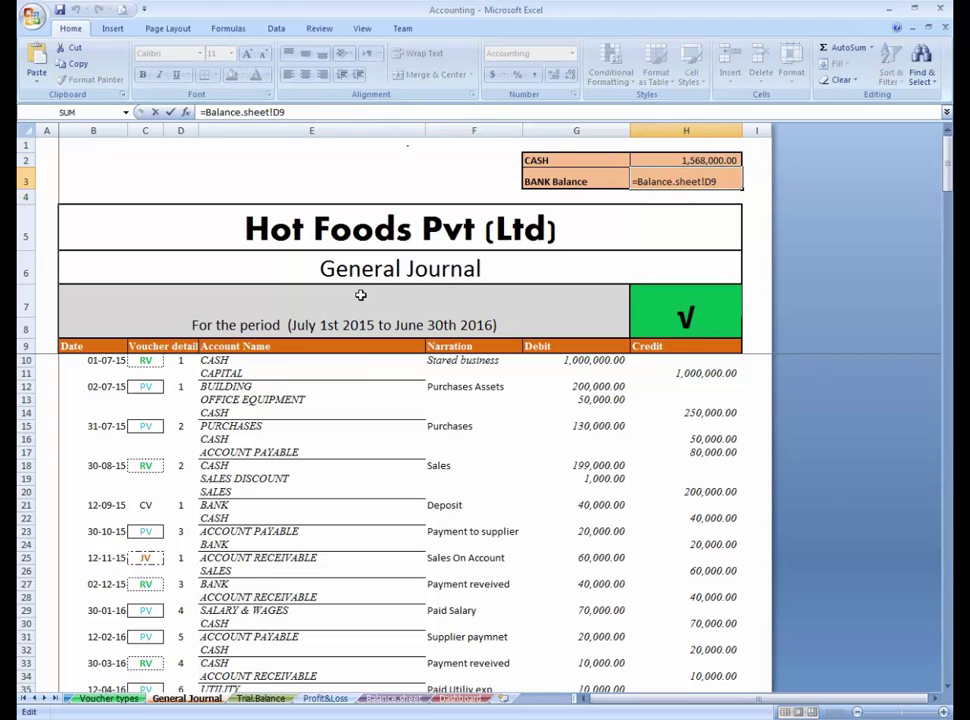
pyautogui.press('Escape')
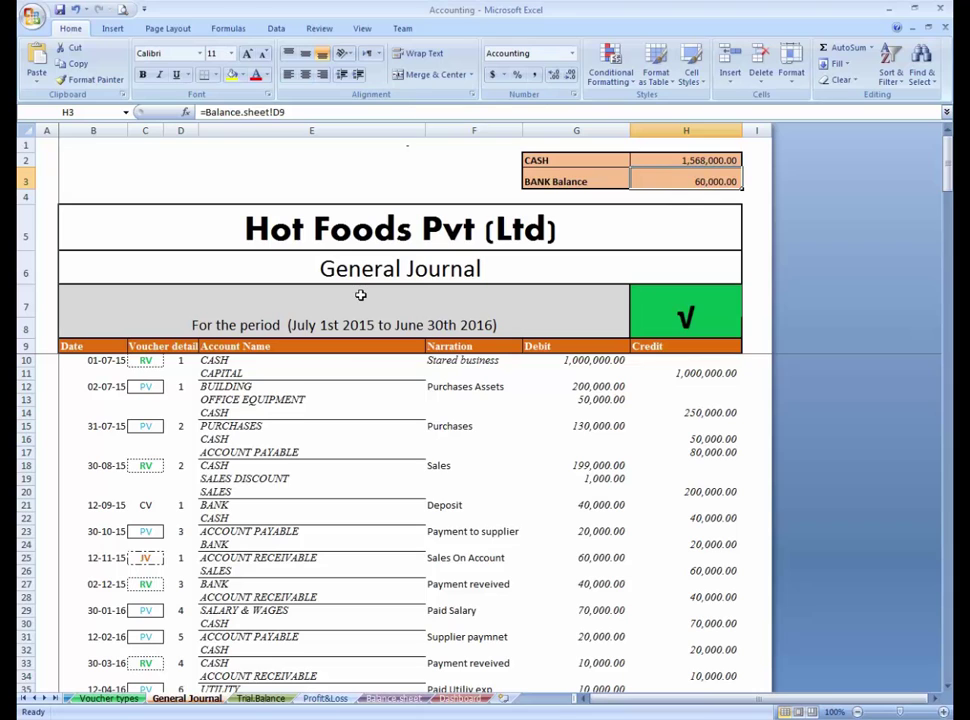
pyautogui.hotkey('ctrl', 'z')
pyautogui.press('F2')
pyautogui.press('Left')
pyautogui.press('Left')
pyautogui.press('Left')
pyautogui.press('Left')
pyautogui.press('Left')
pyautogui.press('Left')
pyautogui.press('Left')
pyautogui.press('Left')
pyautogui.press('Left')
pyautogui.press('Left')
pyautogui.press('Left')
pyautogui.press('Left')
pyautogui.press('Left')
pyautogui.press('Left')
pyautogui.press('Left')
pyautogui.press('Left')
pyautogui.press('Left')
pyautogui.press('Left')
pyautogui.press('Left')
pyautogui.press('Left')
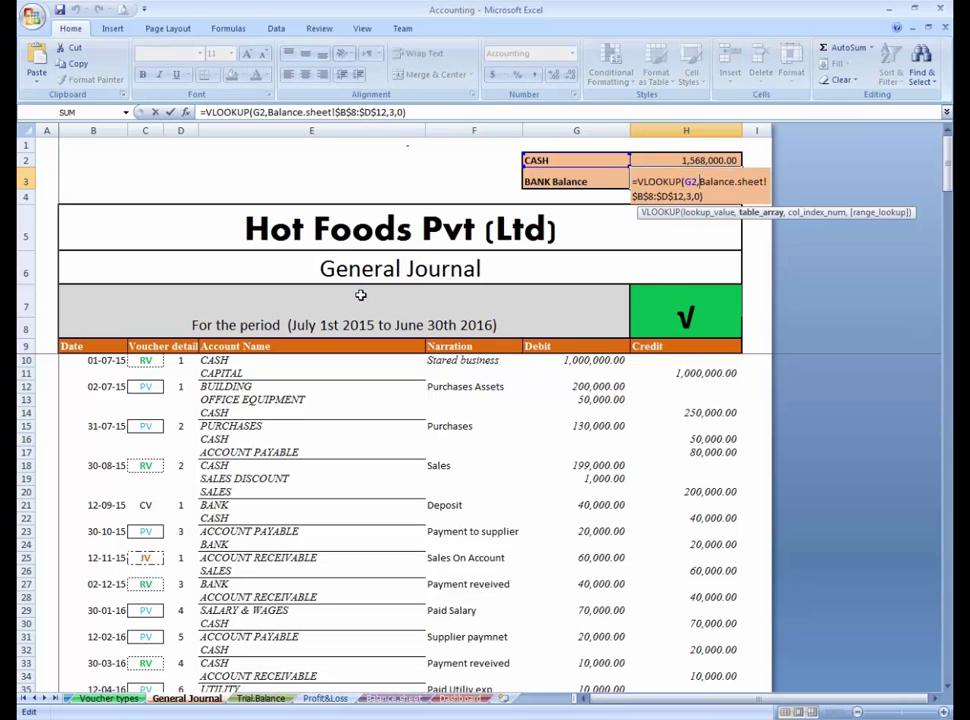
pyautogui.press('Left')
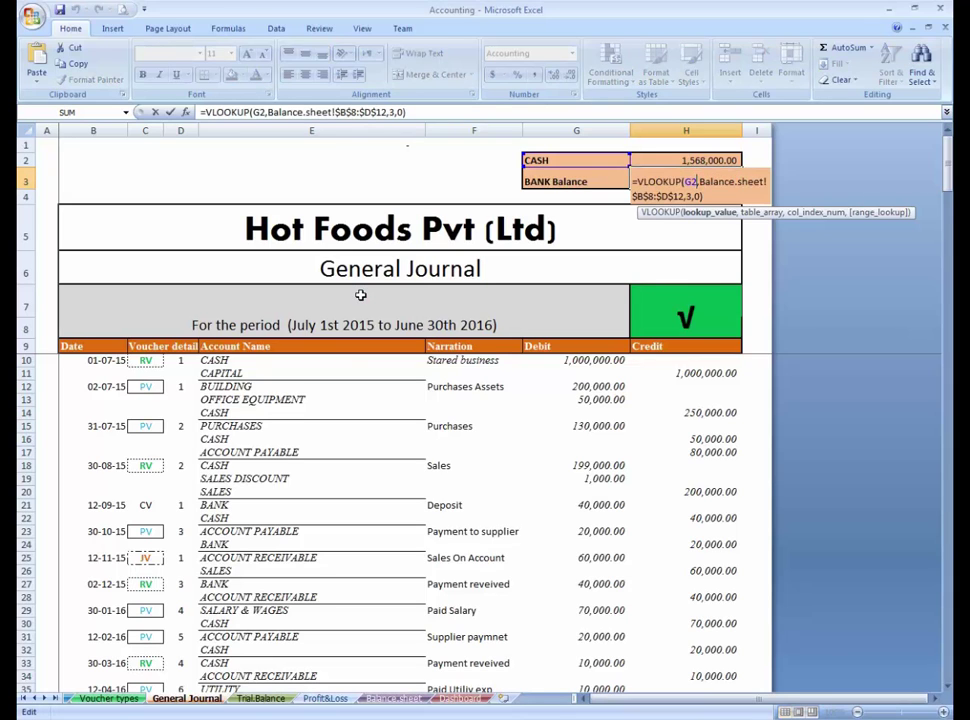
pyautogui.press('BackSpace')
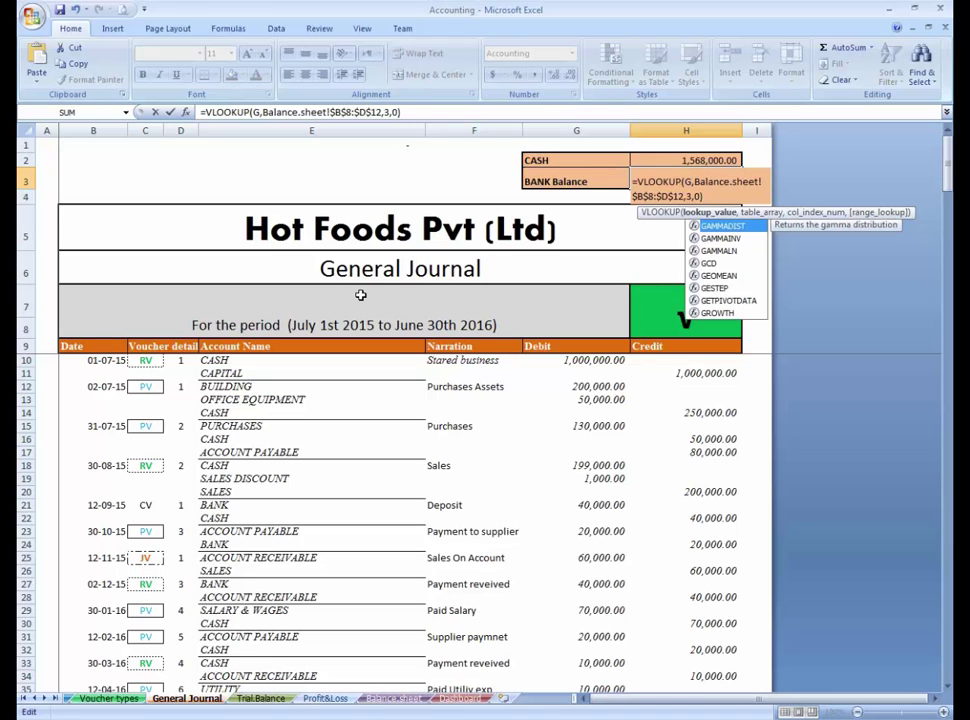
pyautogui.write('4')
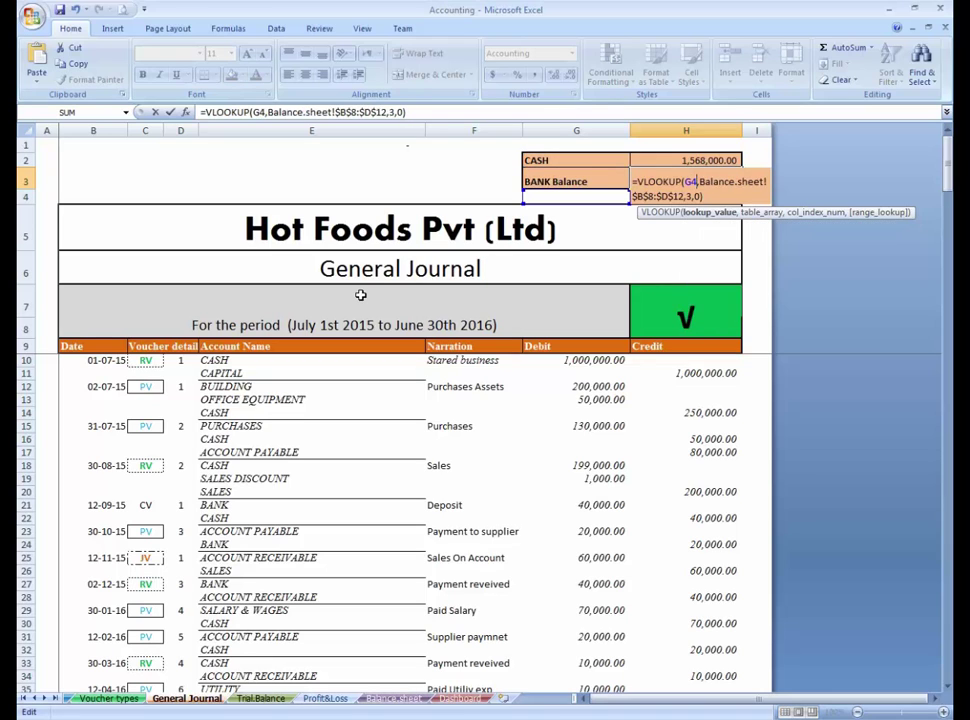
pyautogui.press('BackSpace')
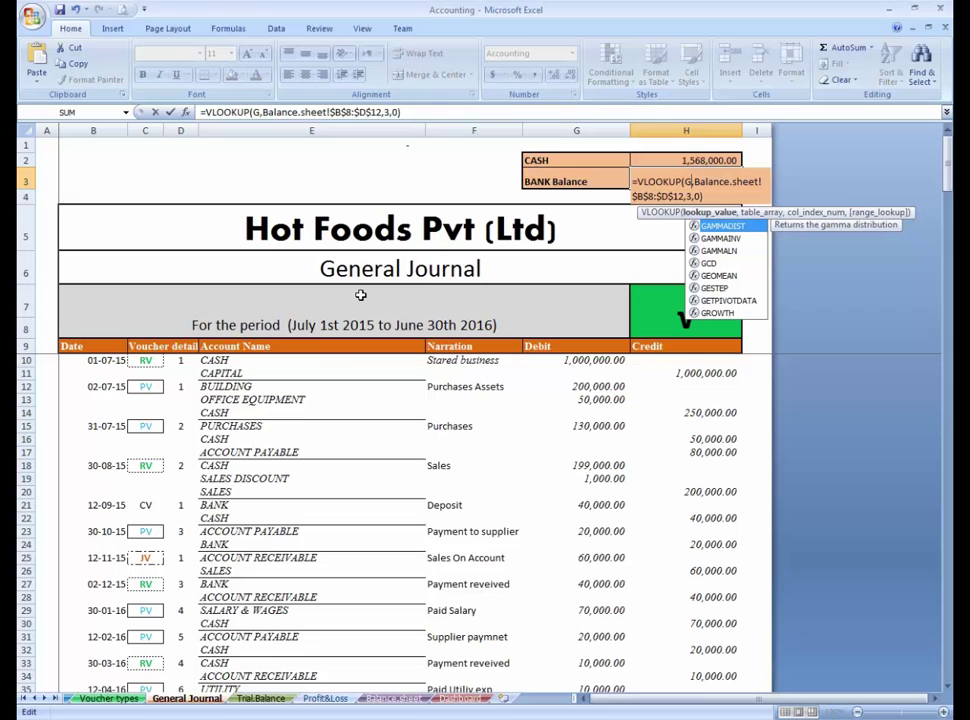
pyautogui.press('Escape')
pyautogui.press('Return')
pyautogui.press('Up')
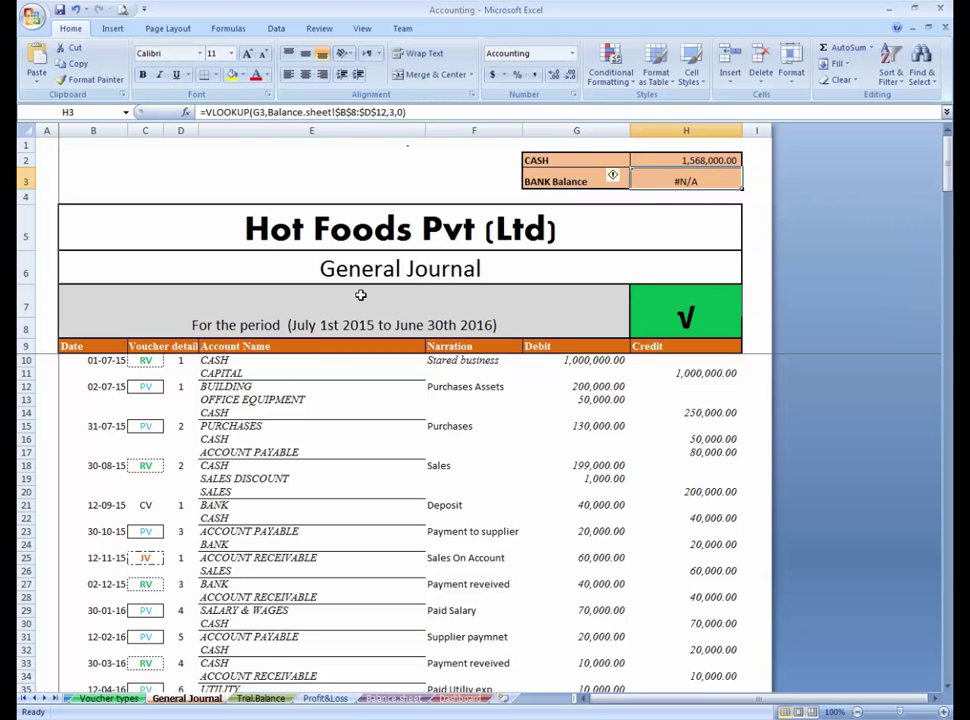
# Shorten the G3 label to BANK and check both lookups return 1,568,000.00 and 60,000.00
pyautogui.press('Left')
pyautogui.press('BackSpace')
pyautogui.press('BackSpace')
pyautogui.press('BackSpace')
pyautogui.press('BackSpace')
pyautogui.press('BackSpace')
pyautogui.press('BackSpace')
pyautogui.press('BackSpace')
pyautogui.press('BackSpace')
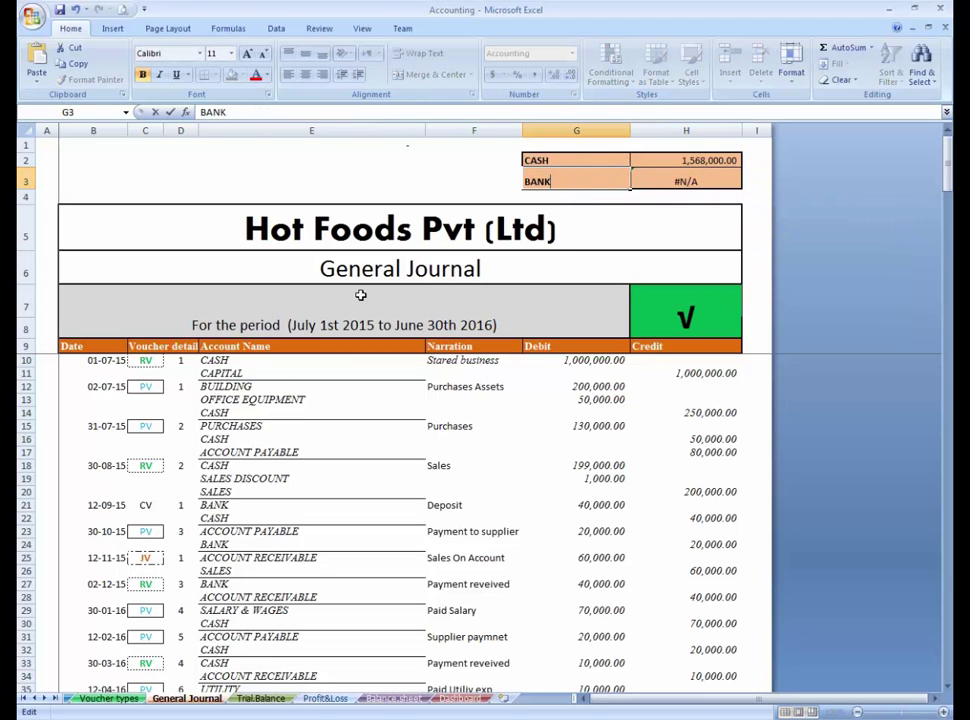
pyautogui.press('Return')
pyautogui.press('Up')
pyautogui.press('Right')
pyautogui.press('Left')
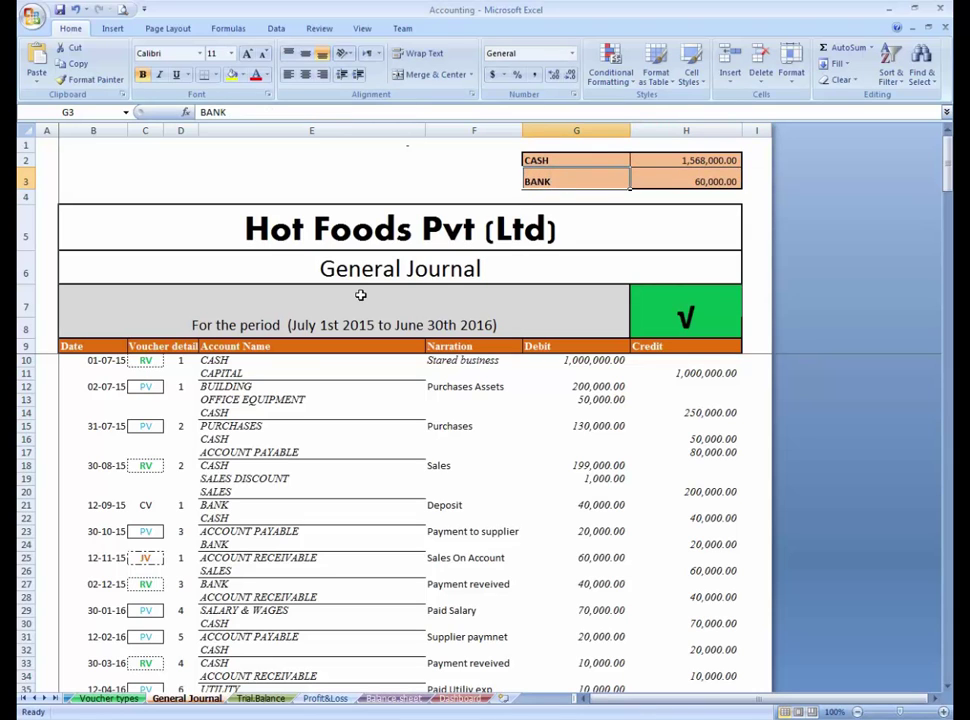
pyautogui.press('Up')
pyautogui.press('Right')
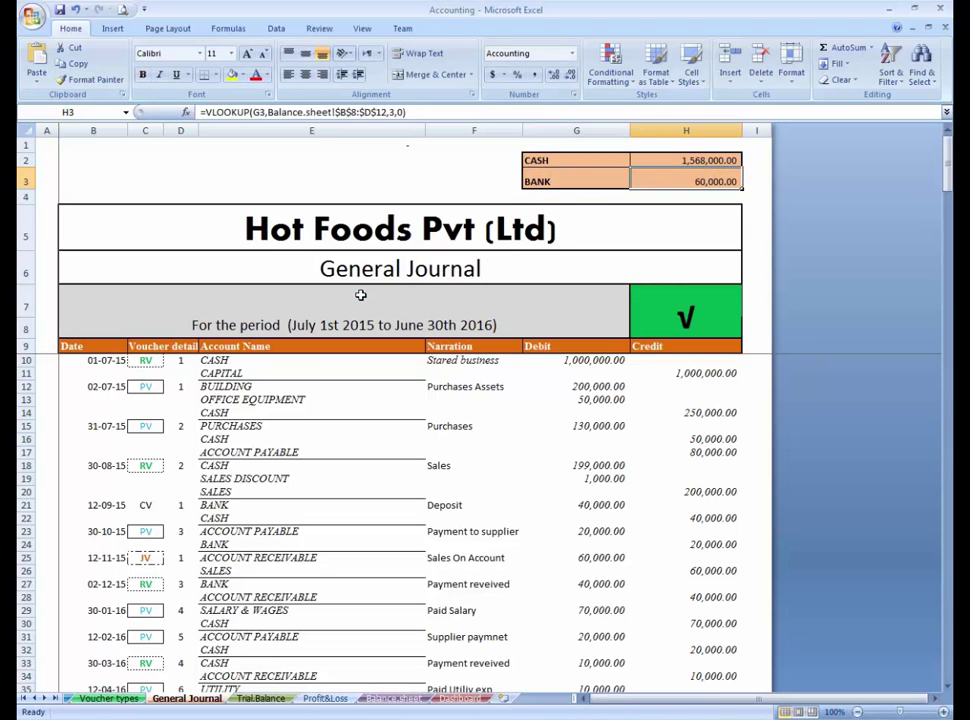
pyautogui.press('Left')
pyautogui.press('Left')
pyautogui.press('Right')
# On Balance.sheet, overwrite the ACCOUNT RECEIVABLE label in B10 with CASH
pyautogui.press('Right')
pyautogui.press('Left')
pyautogui.press('Right')
pyautogui.hotkey('ctrl', 'pagedown')
pyautogui.hotkey('ctrl', 'pagedown')
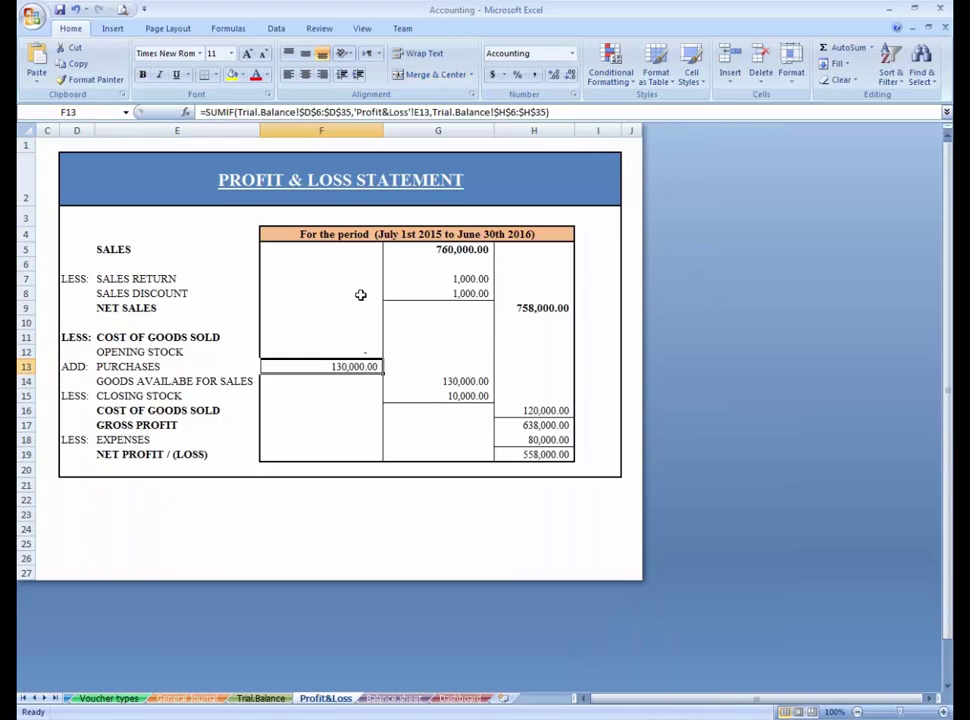
pyautogui.hotkey('ctrl', 'pagedown')
pyautogui.press('Left')
pyautogui.press('Down')
pyautogui.press('Down')
pyautogui.press('Up')
pyautogui.press('Left')
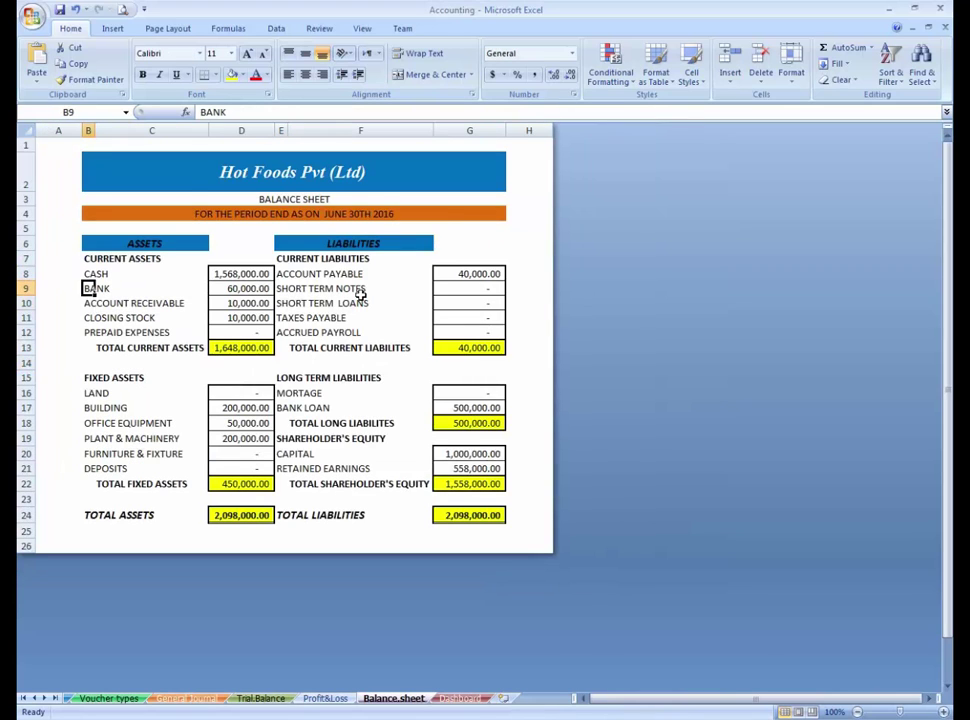
pyautogui.press('Down')
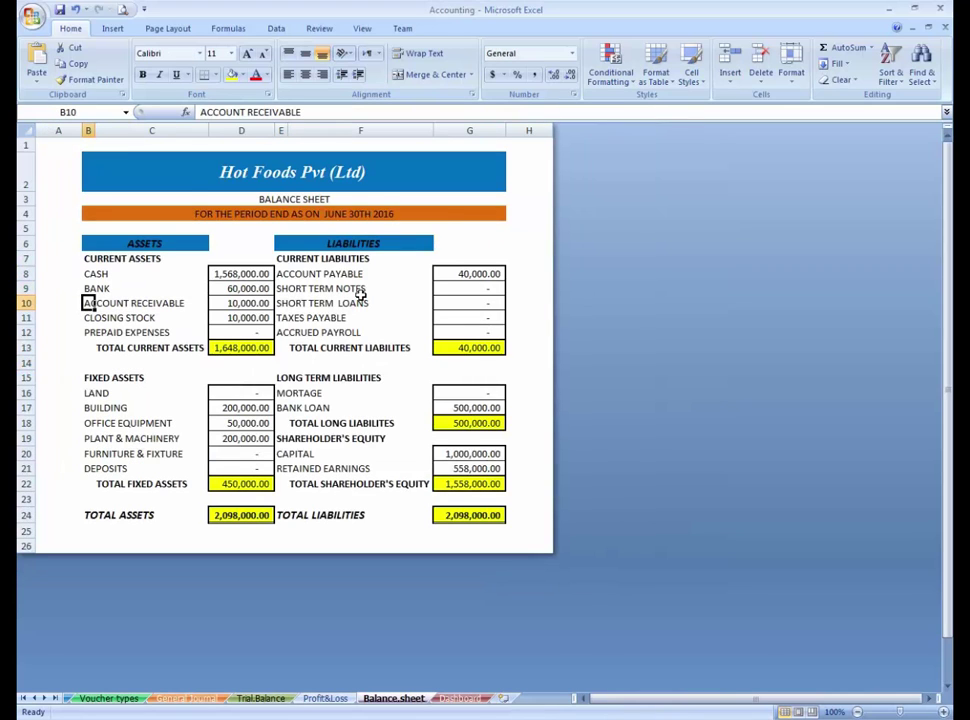
pyautogui.write('cash')
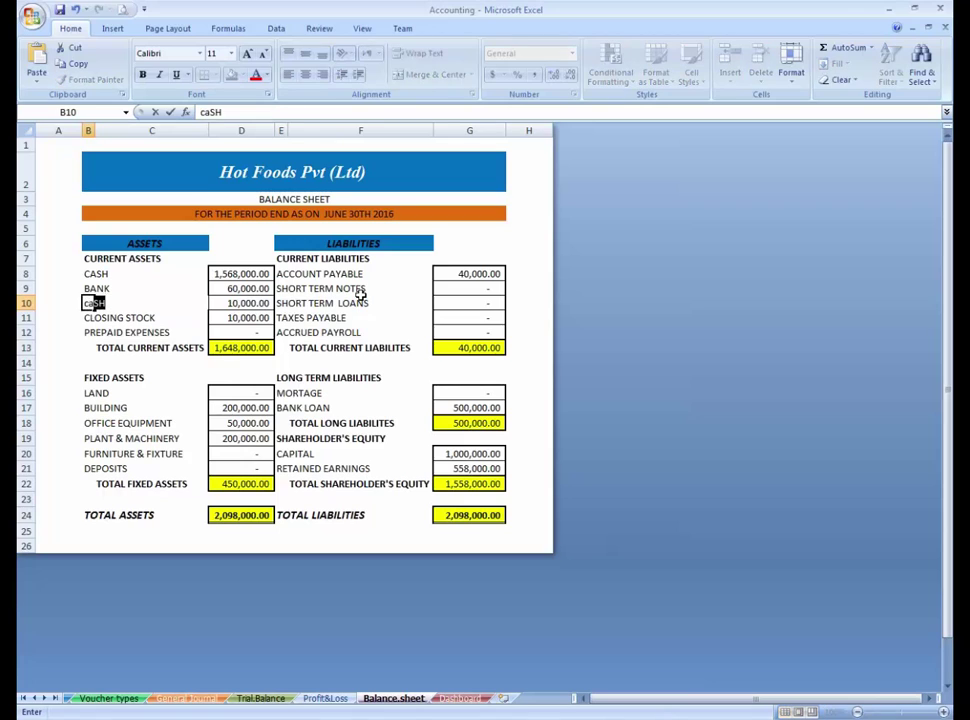
pyautogui.hotkey('ctrl', 'Return')
# Delete the original CASH label in B8 and inspect the SUMIF amounts
pyautogui.press('Up')
pyautogui.press('Up')
pyautogui.press('Delete')
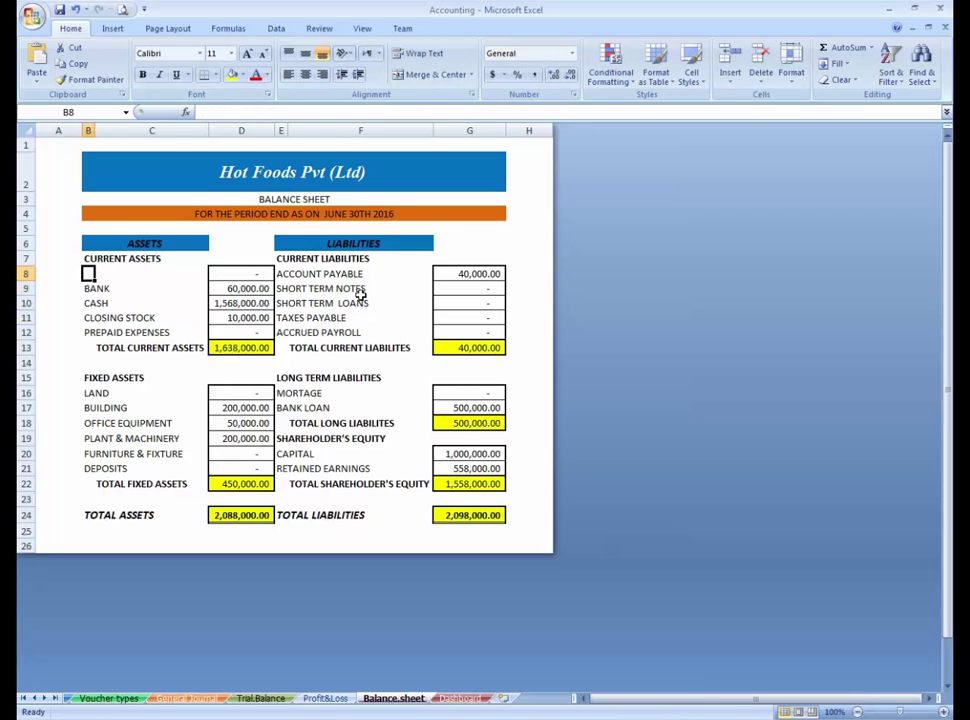
pyautogui.press('Down')
pyautogui.press('Down')
pyautogui.press('Right')
pyautogui.press('Right')
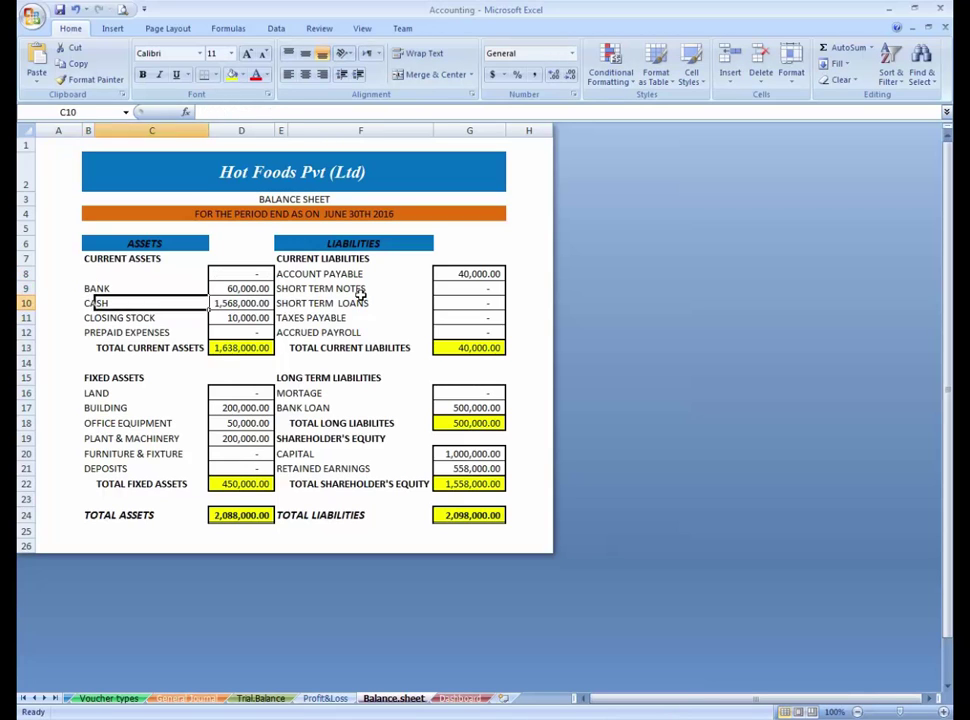
pyautogui.press('Up')
pyautogui.press('Up')
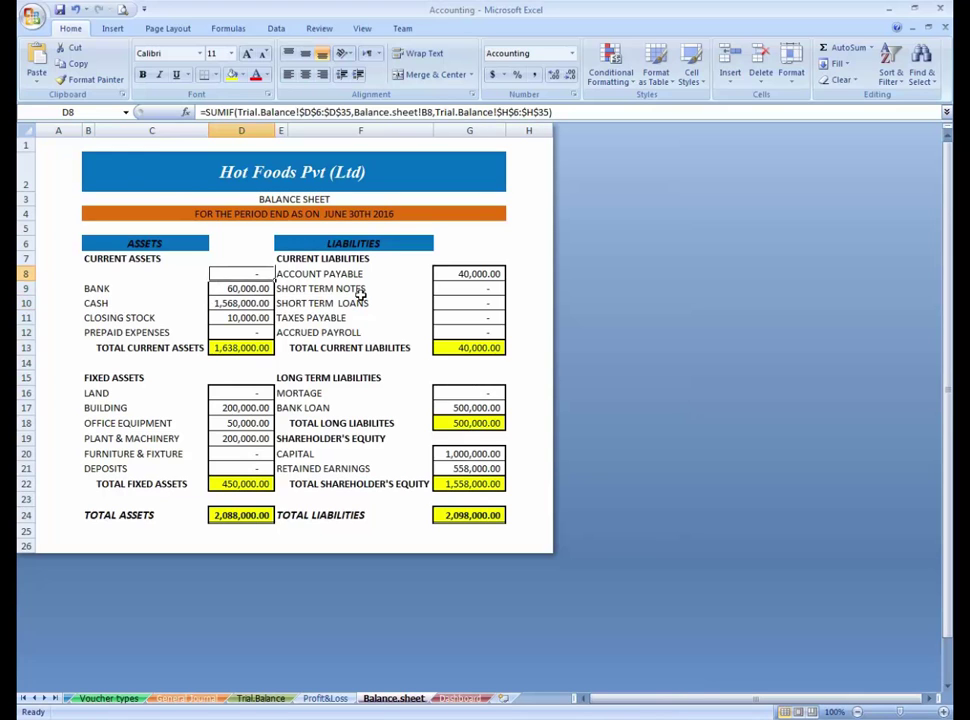
pyautogui.press('Left')
pyautogui.press('Left')
# Undo the stray CASH row 10 edits so assets total 2,098,000.00 again
pyautogui.hotkey('ctrl', 'pageup')
pyautogui.hotkey('ctrl', 'pageup')
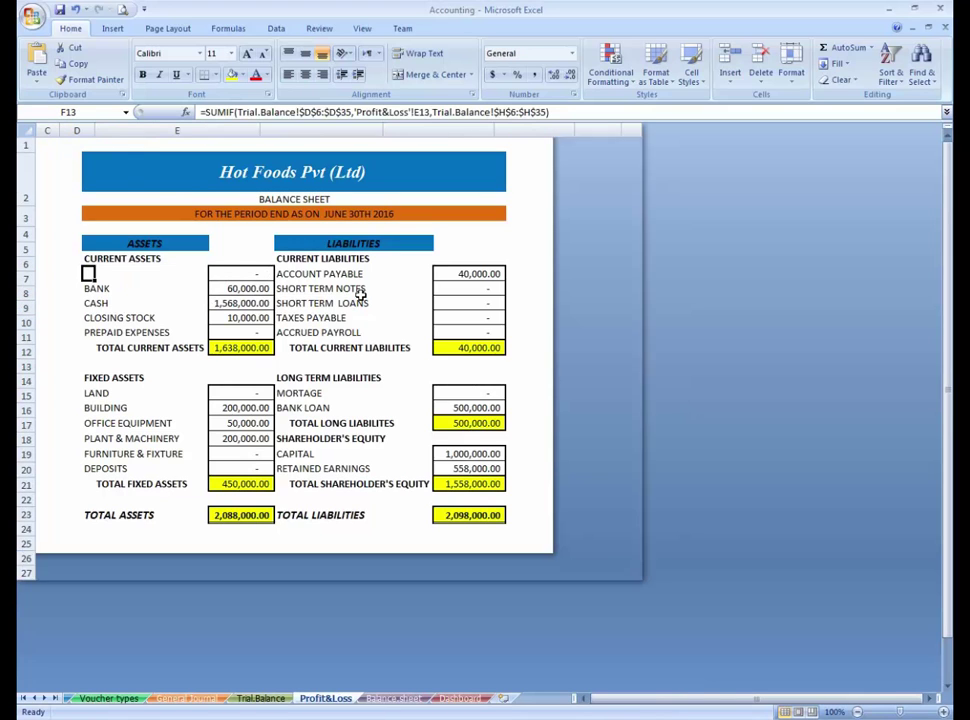
pyautogui.hotkey('ctrl', 'pageup')
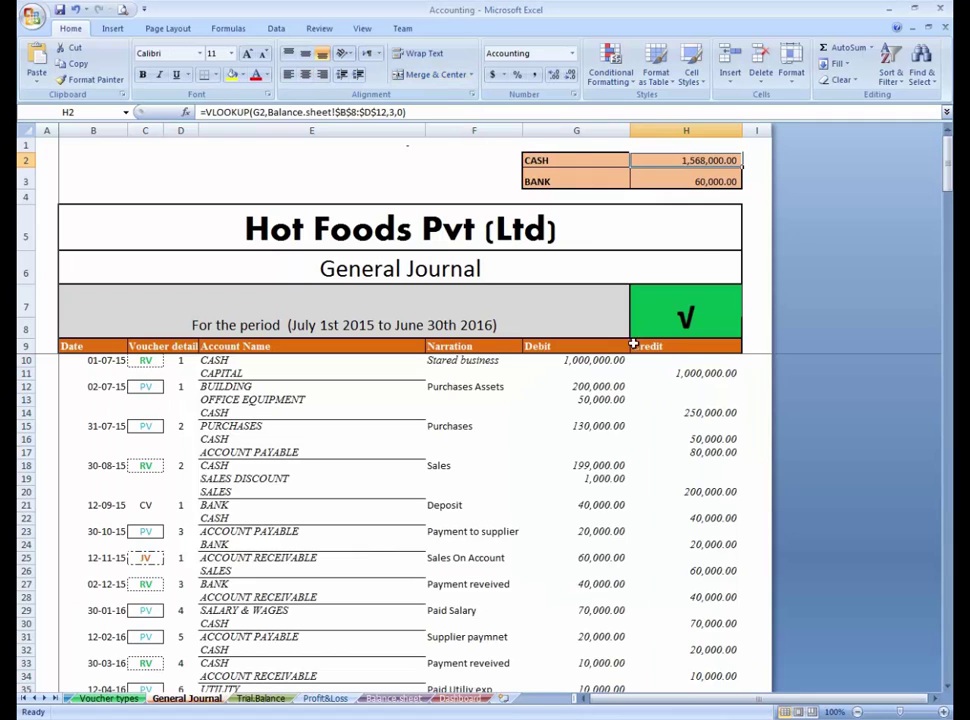
pyautogui.hotkey('ctrl', 'pagedown')
pyautogui.hotkey('ctrl', 'pagedown')
pyautogui.hotkey('ctrl', 'pagedown')
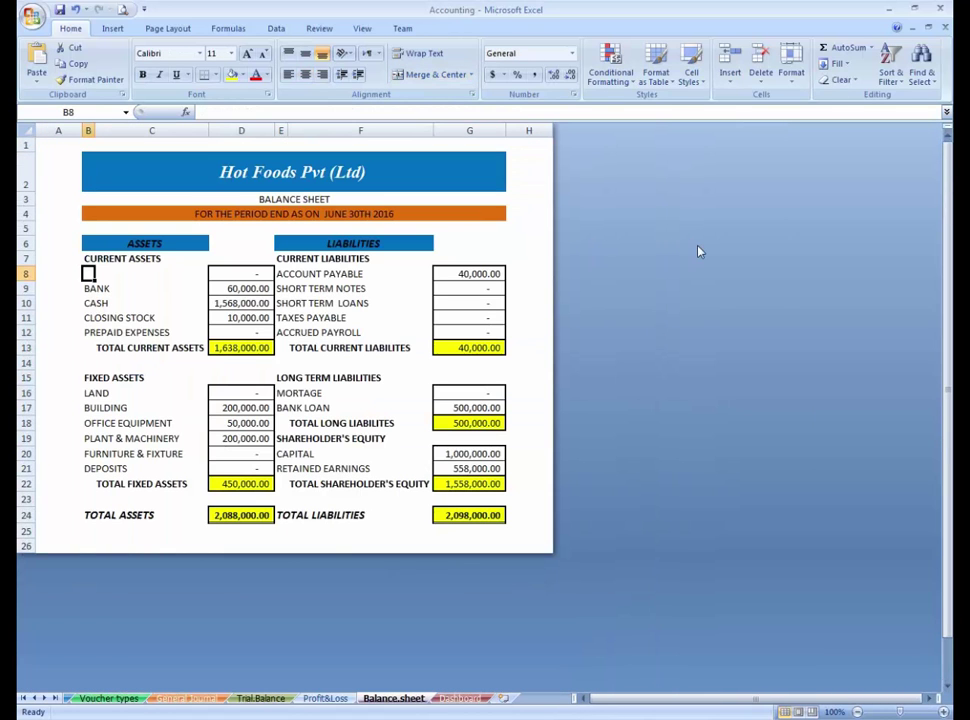
pyautogui.write('CASH')
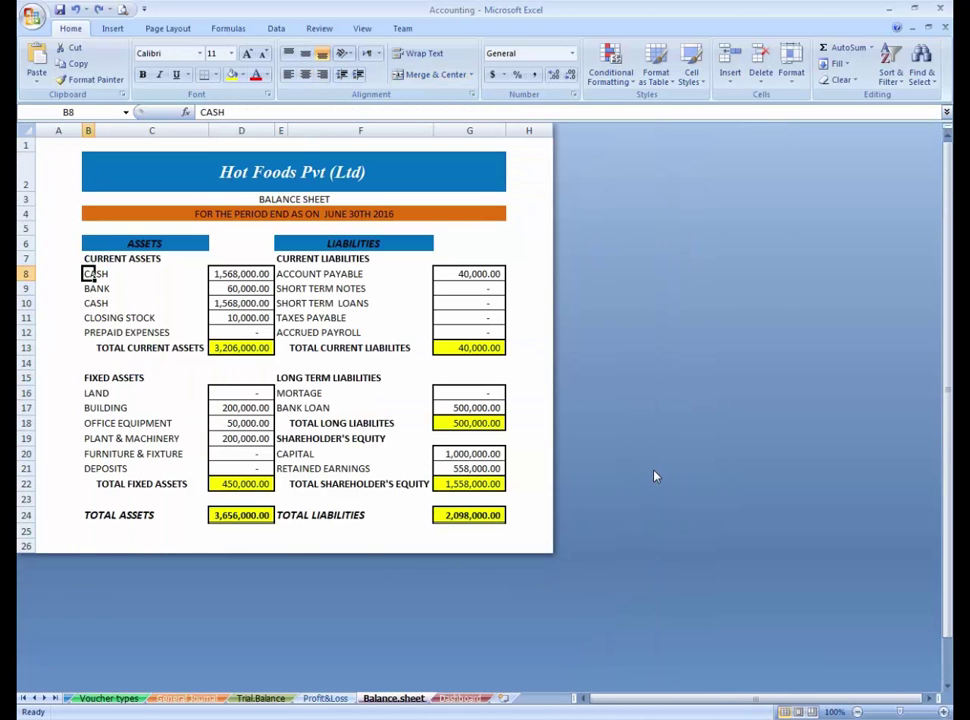
pyautogui.hotkey('ctrl', 'z')
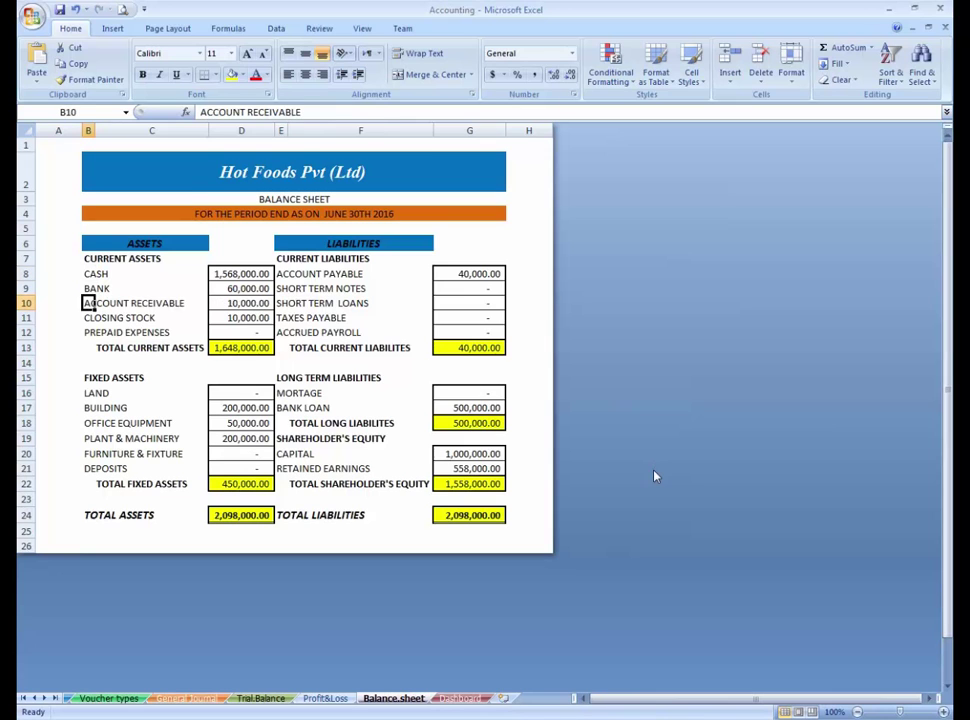
pyautogui.hotkey('ctrl', 'pageup')
pyautogui.hotkey('ctrl', 'pageup')
pyautogui.hotkey('ctrl', 'pageup')
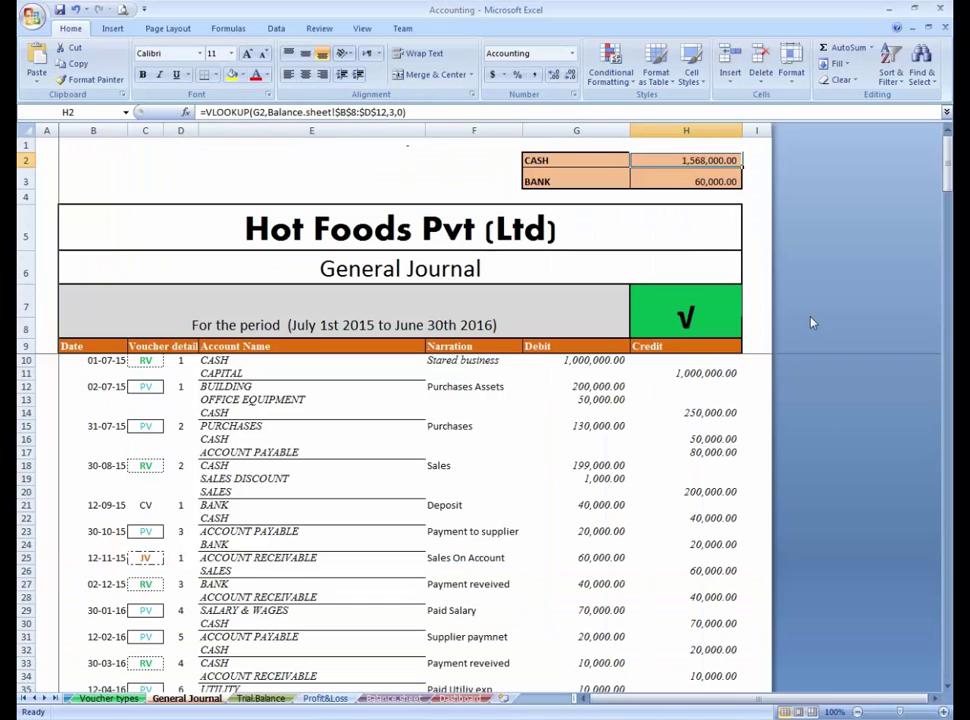
# Highlight H2:H3 with Light Red Fill when values are Less Than -1
pyautogui.click(706, 183)
pyautogui.click(689, 160)
pyautogui.hotkey('shift', 'Down')
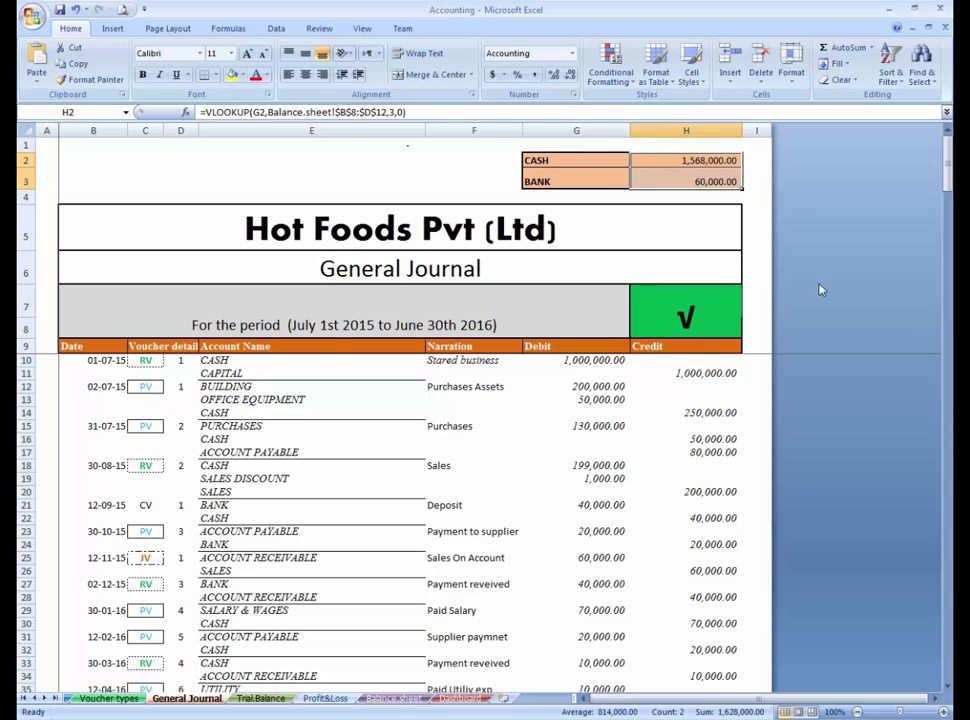
pyautogui.click(611, 65)
pyautogui.moveTo(625, 105)
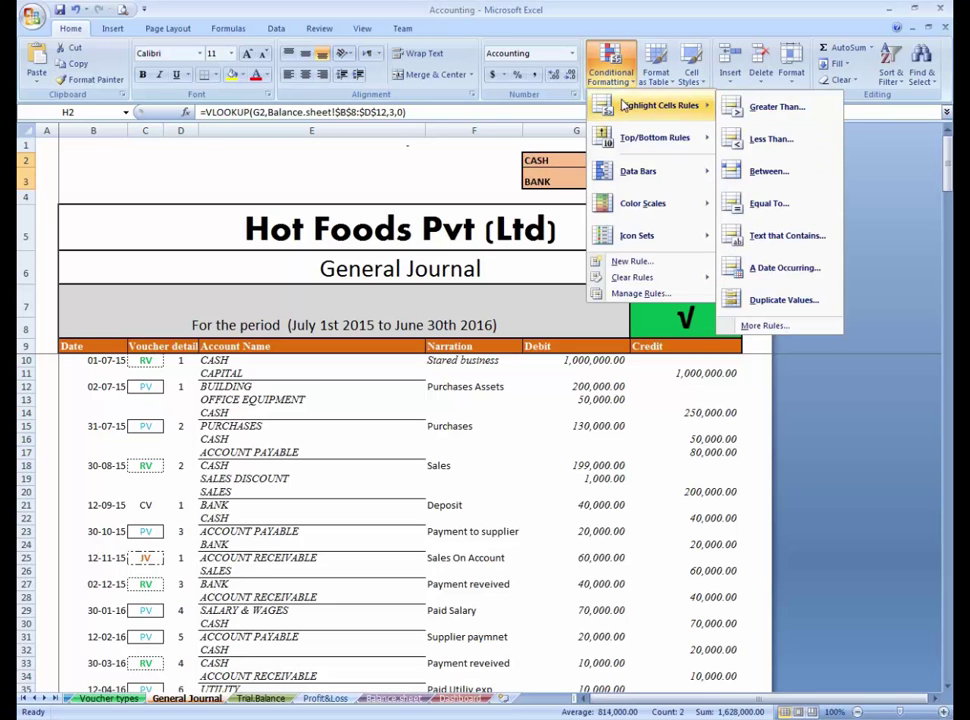
pyautogui.click(773, 138)
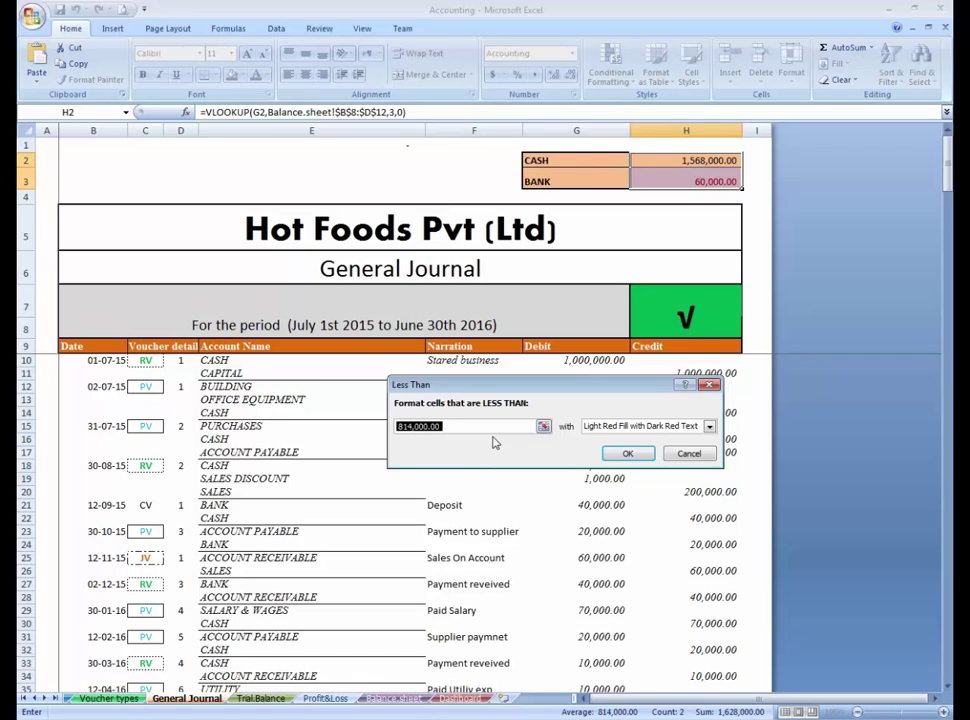
pyautogui.write('-1')
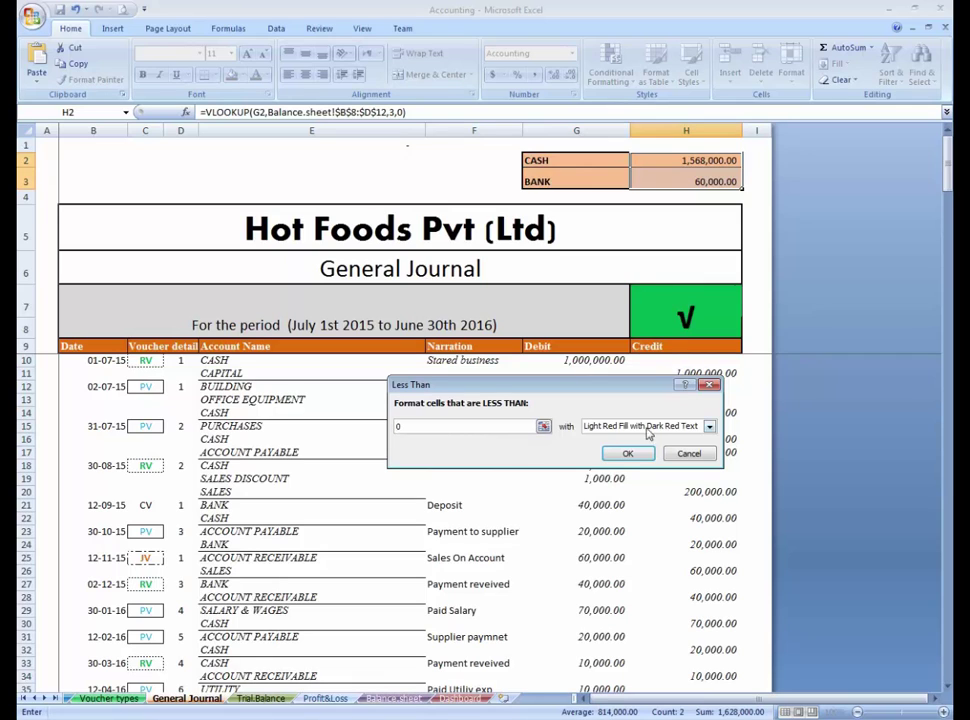
pyautogui.click(709, 426)
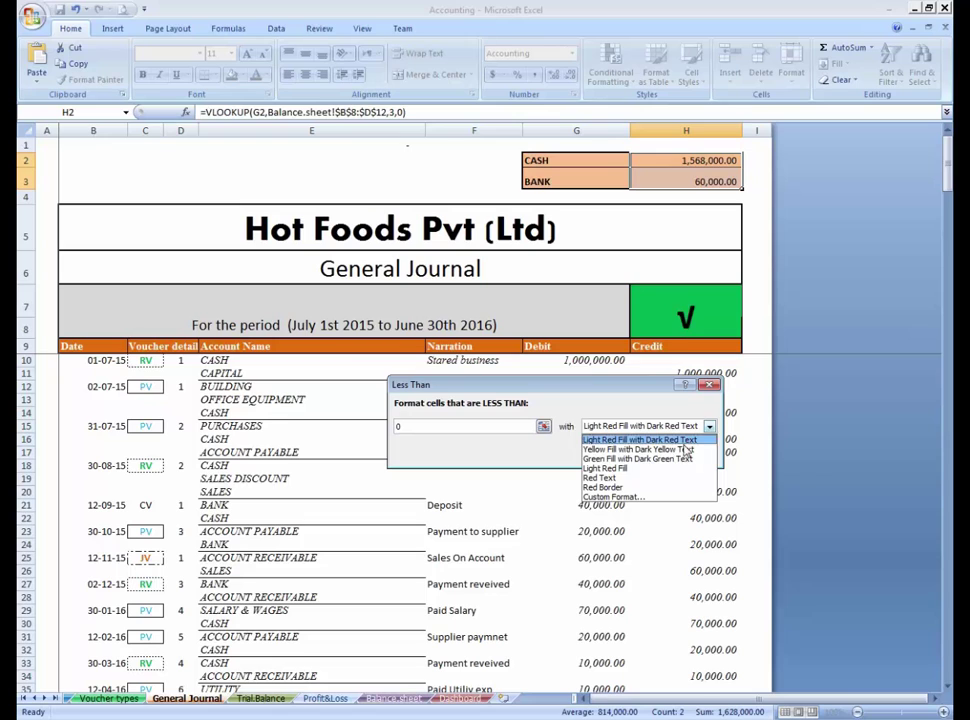
pyautogui.click(640, 468)
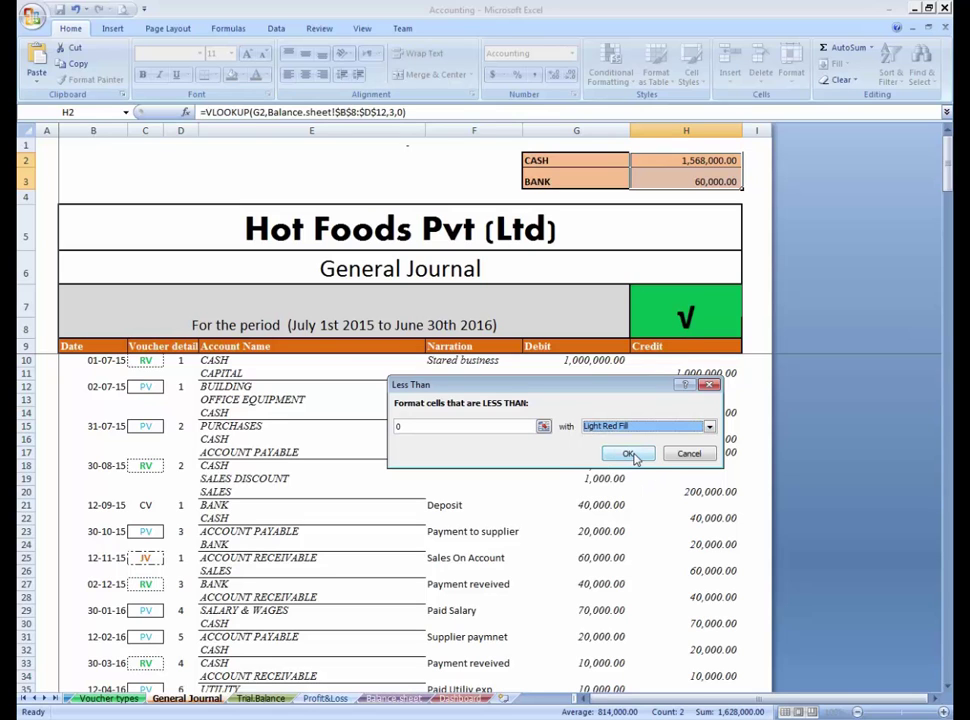
pyautogui.click(629, 454)
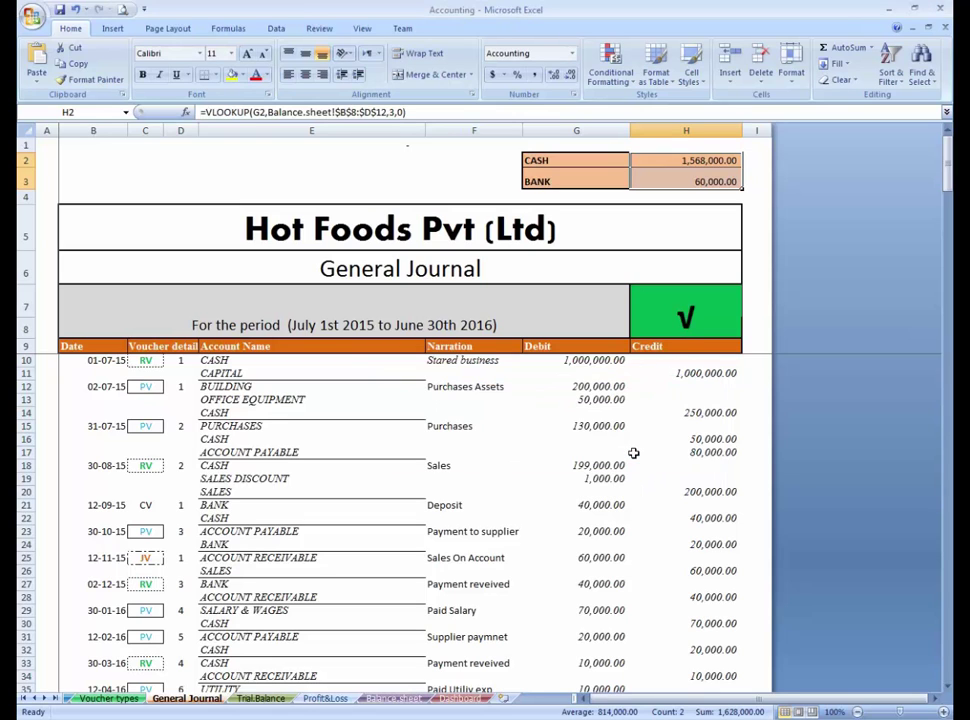
# Add a Greater Than 0 rule with Green Fill with Dark Green Text
pyautogui.click(613, 84)
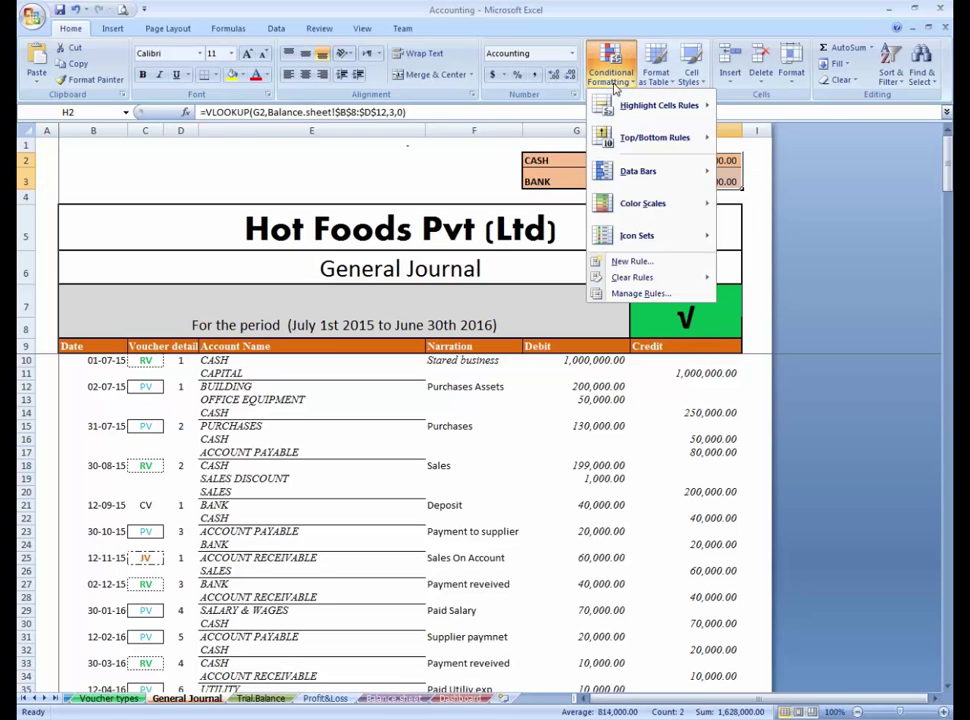
pyautogui.moveTo(660, 105)
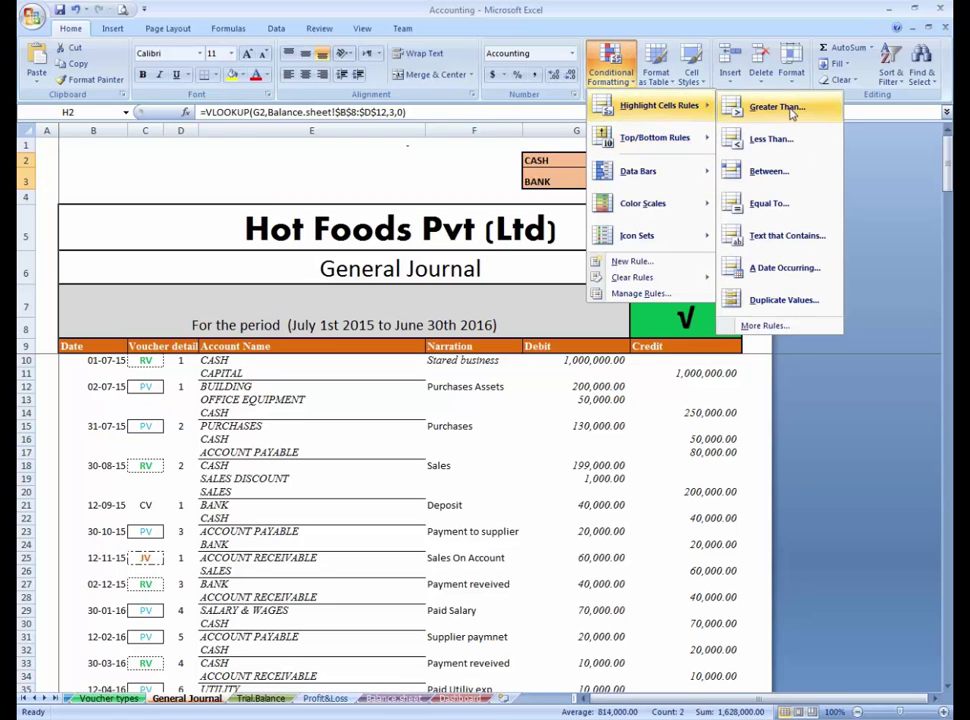
pyautogui.click(779, 107)
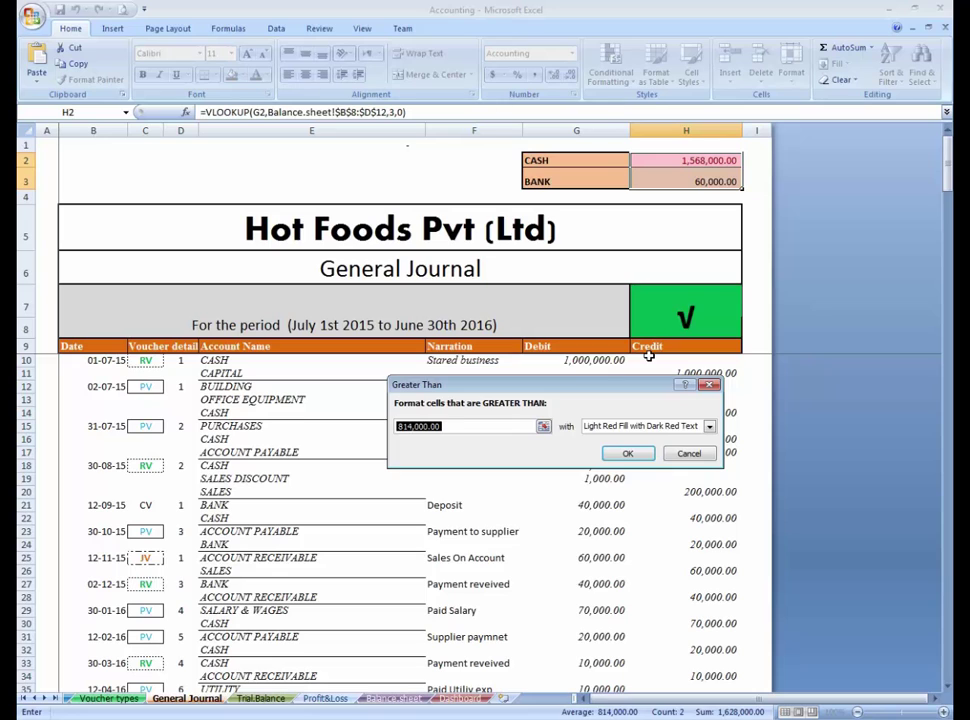
pyautogui.write('0')
pyautogui.click(709, 427)
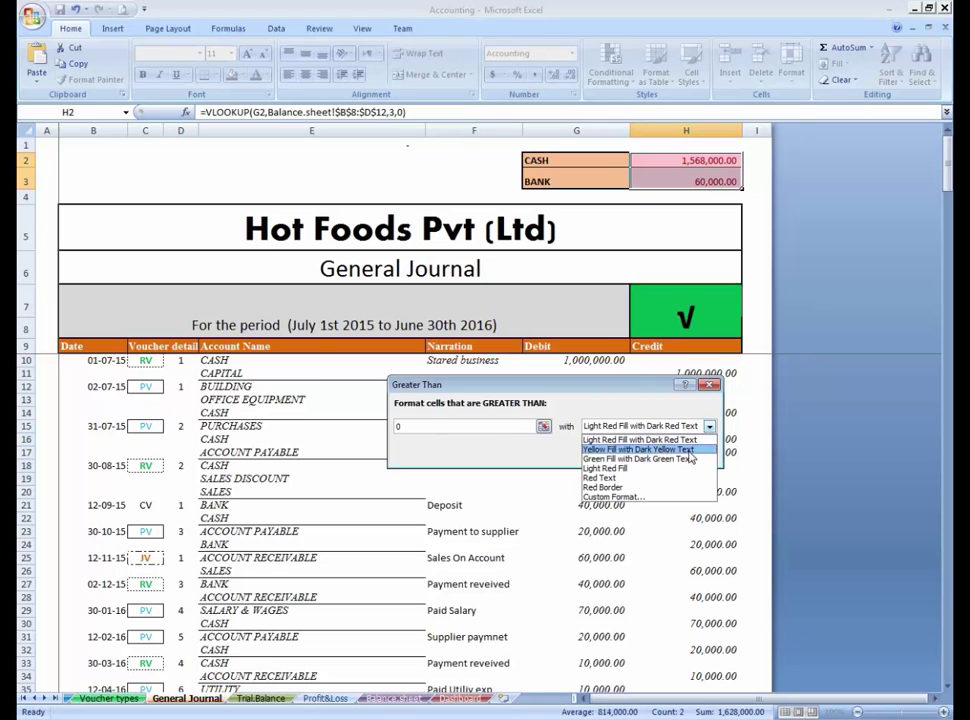
pyautogui.click(637, 459)
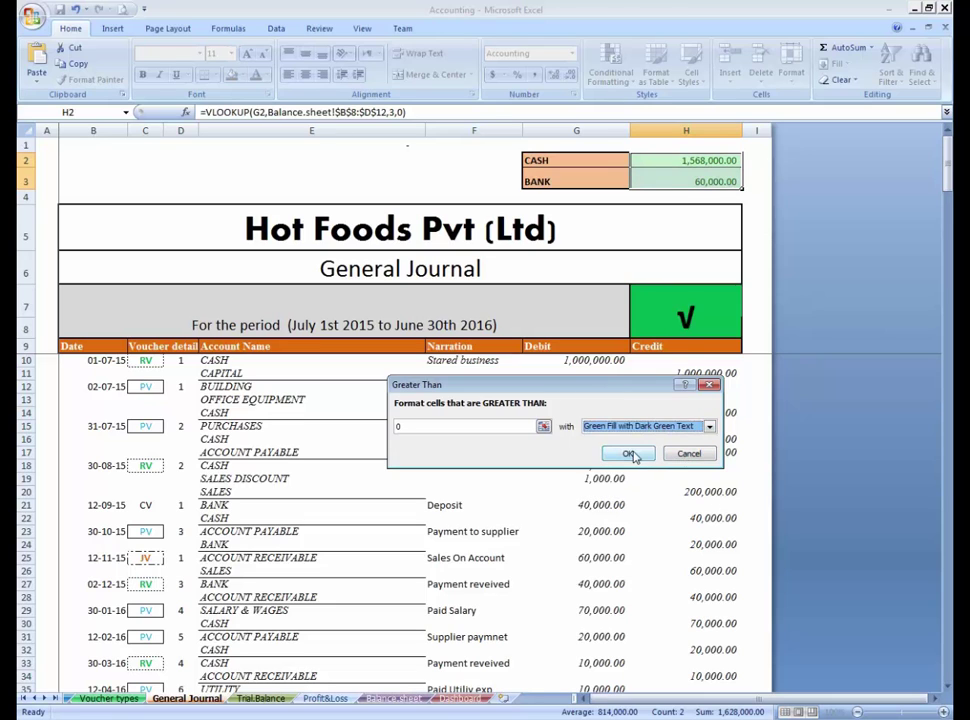
pyautogui.click(645, 456)
pyautogui.click(749, 225)
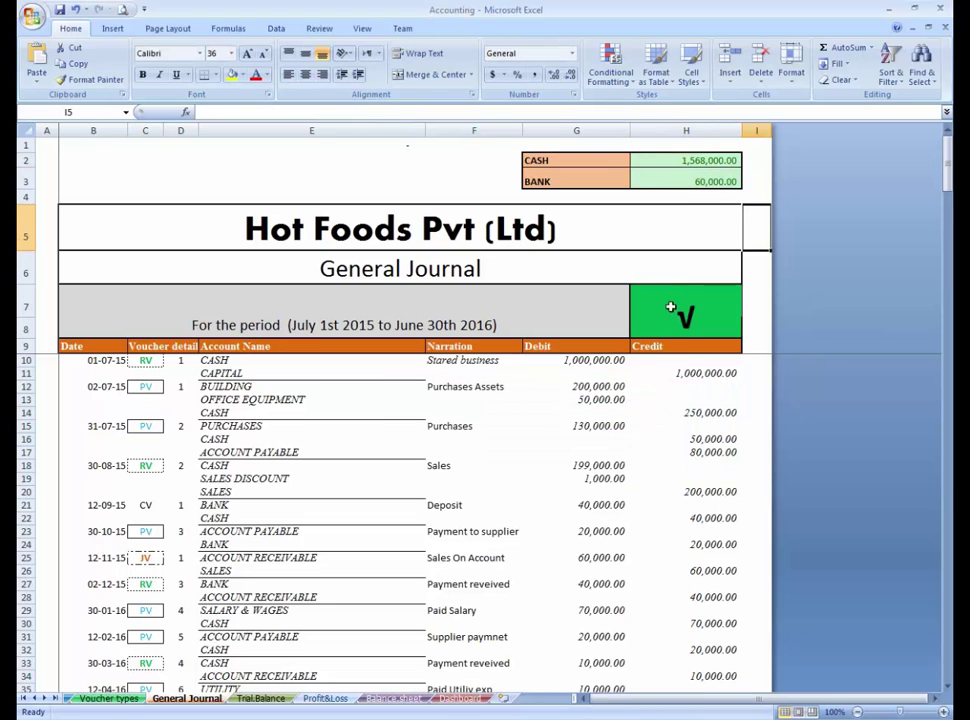
pyautogui.click(685, 161)
pyautogui.click(682, 397)
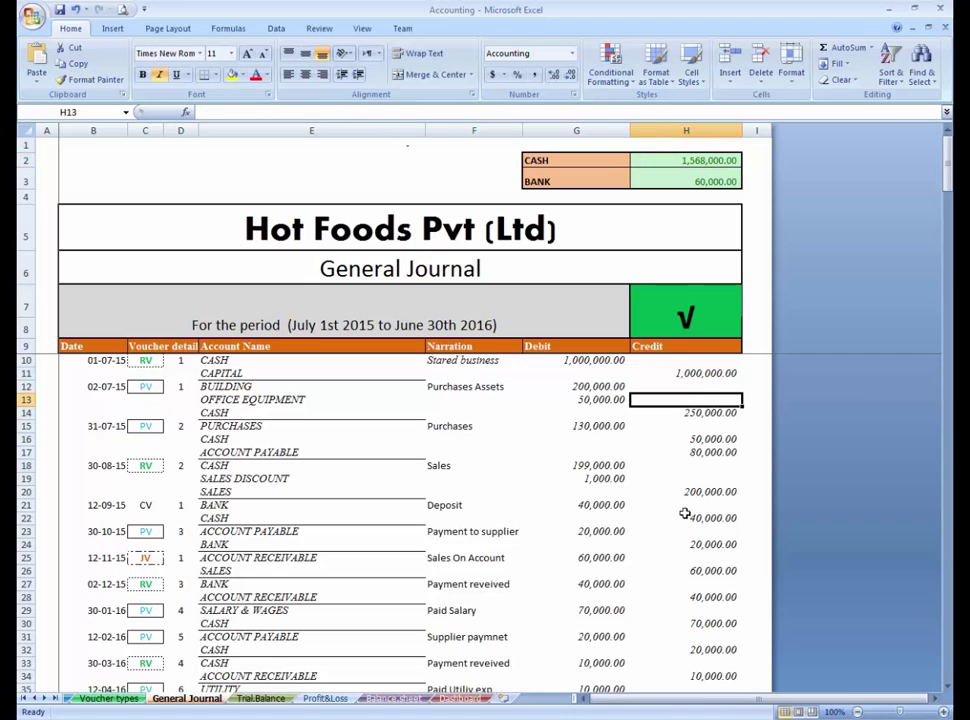
pyautogui.click(535, 398)
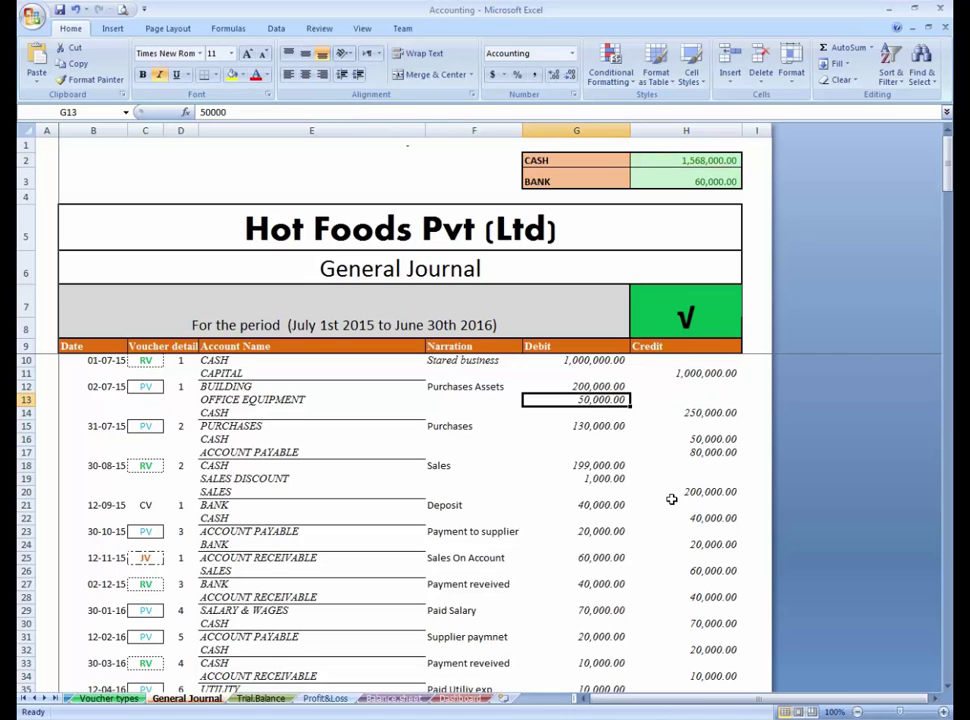
pyautogui.press('Right')
pyautogui.press('Down')
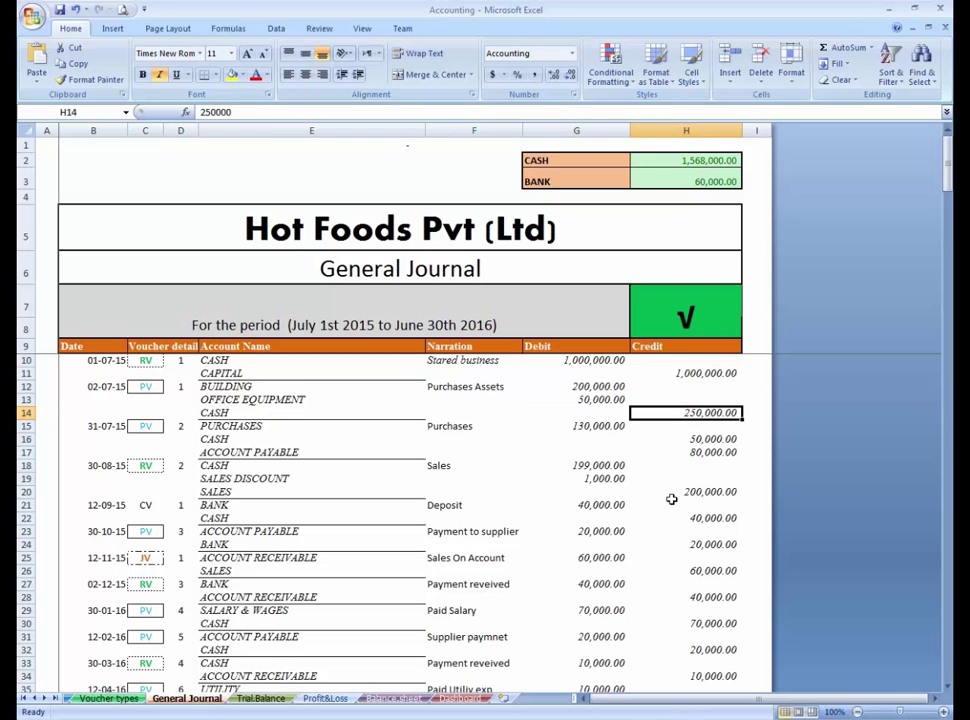
pyautogui.press('F2')
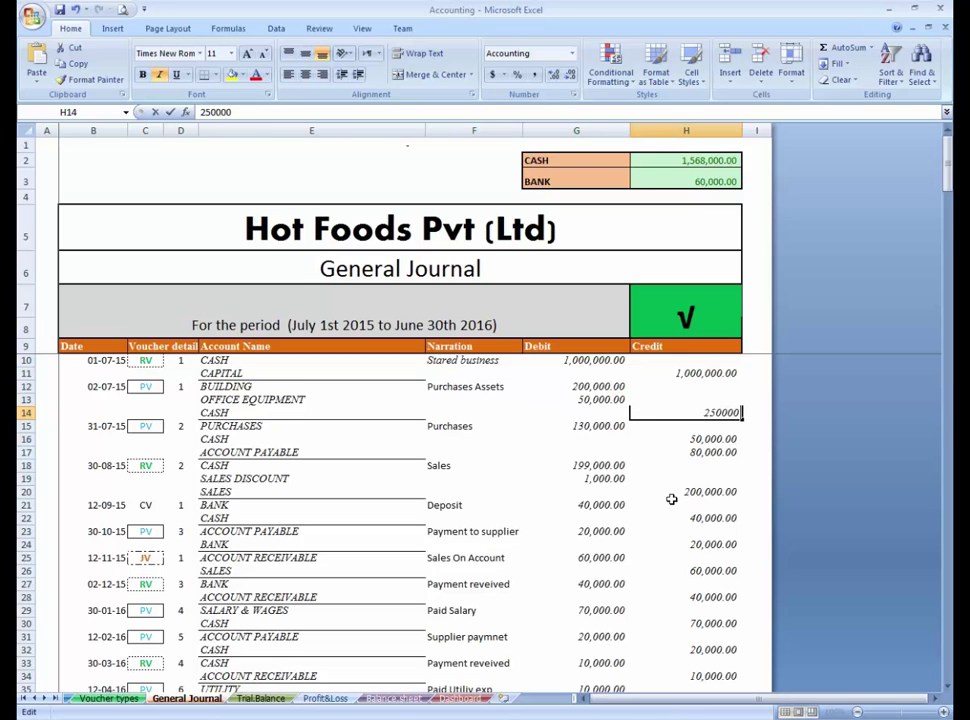
pyautogui.write('0')
pyautogui.press('Return')
pyautogui.press('Up')
pyautogui.click(716, 162)
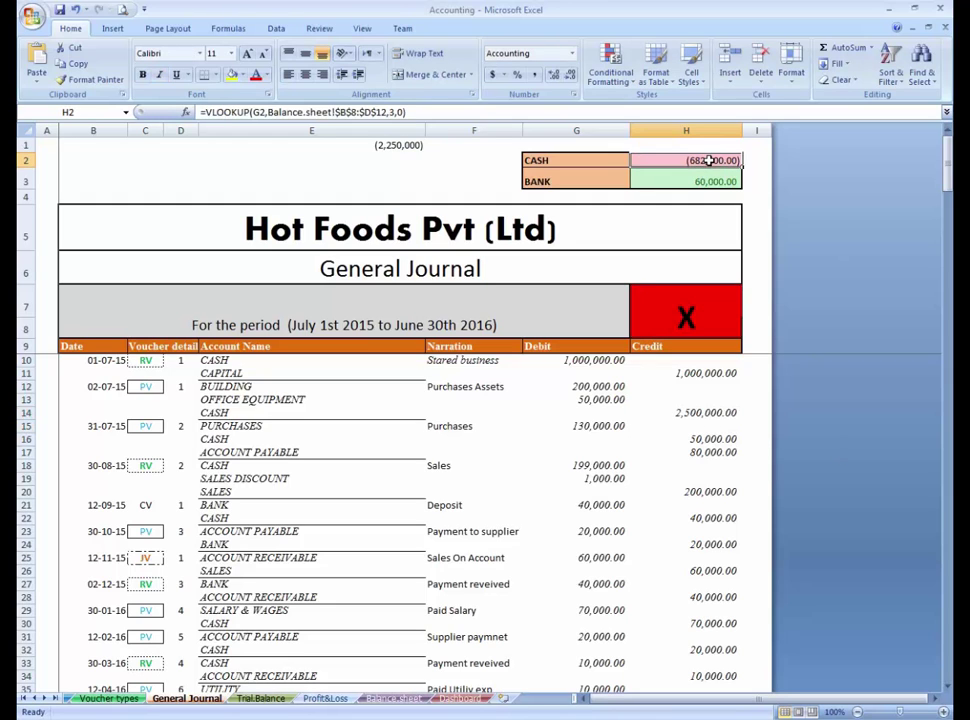
pyautogui.click(700, 412)
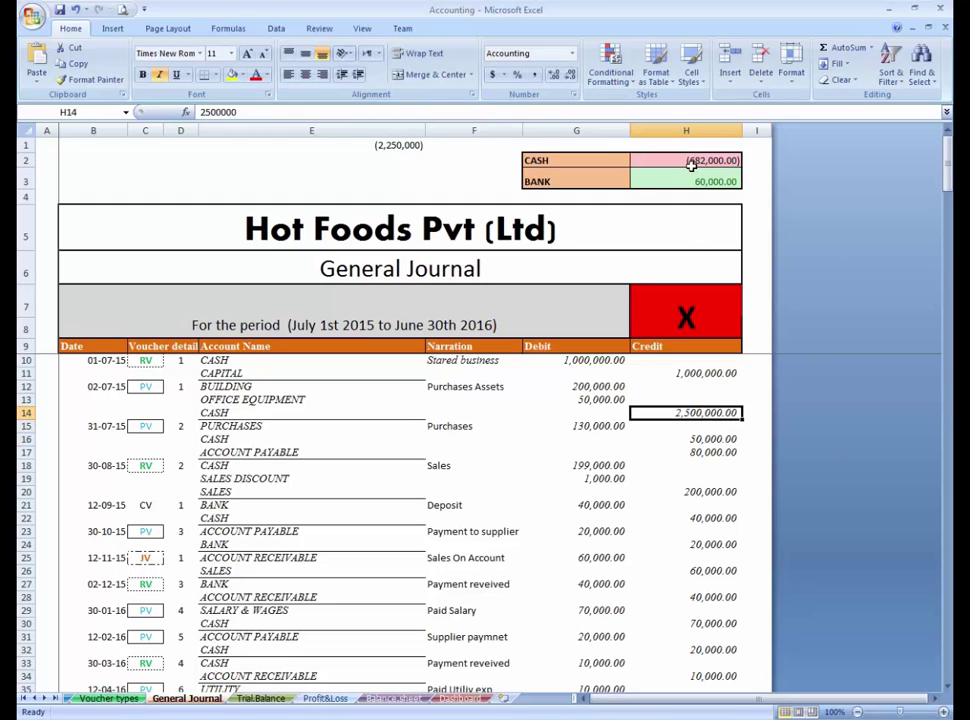
pyautogui.click(689, 160)
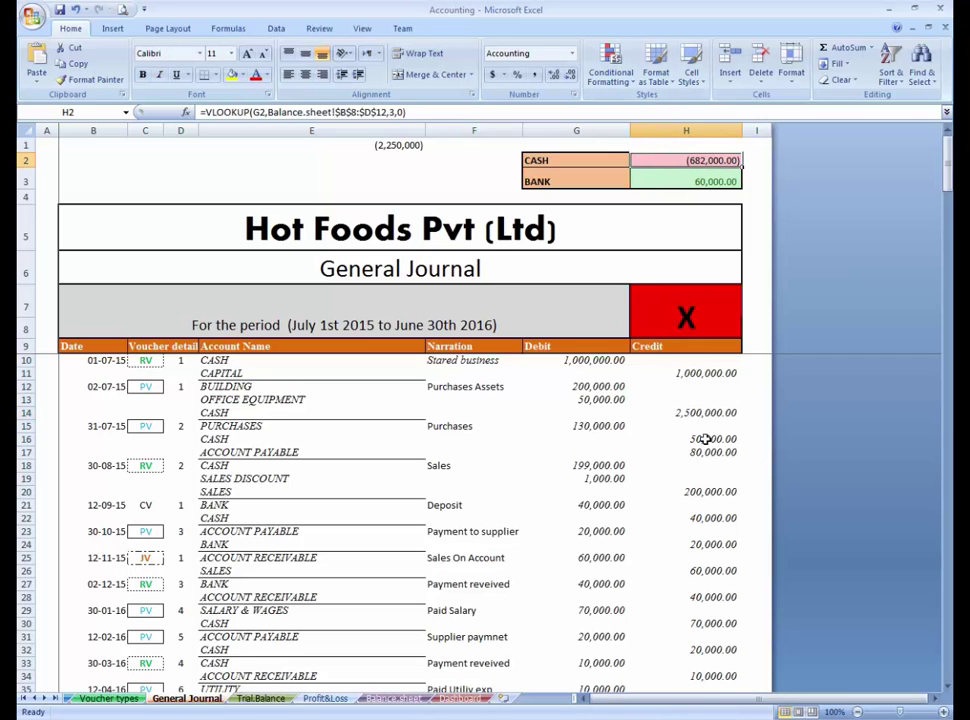
pyautogui.hotkey('ctrl', 'z')
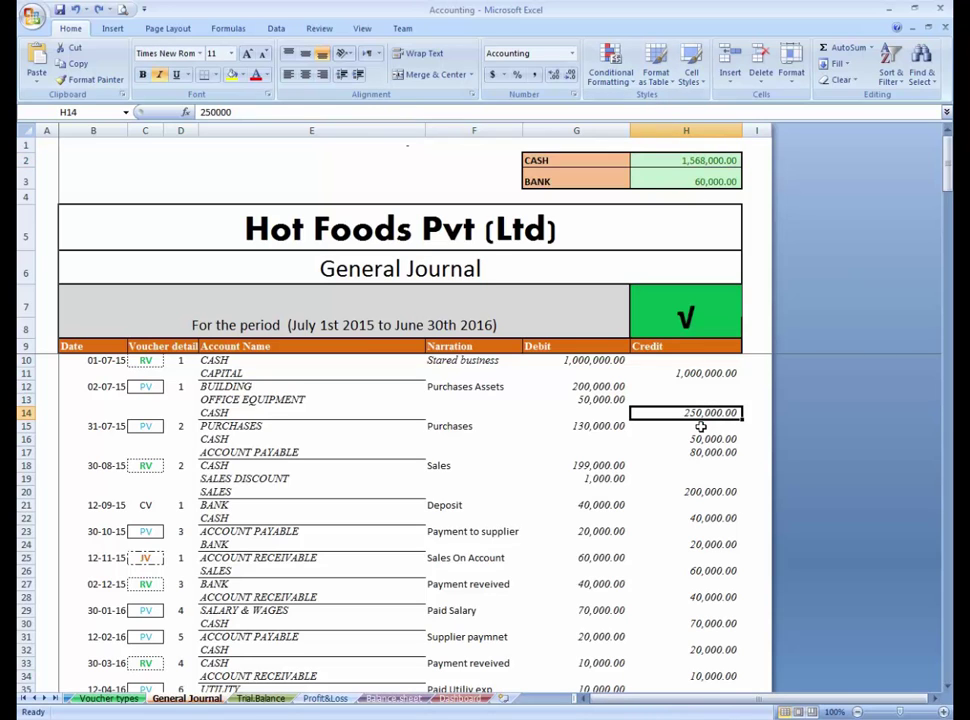
pyautogui.press('Down')
pyautogui.press('Down')
pyautogui.press('Down')
pyautogui.press('Down')
pyautogui.press('Down')
pyautogui.press('Down')
pyautogui.press('Down')
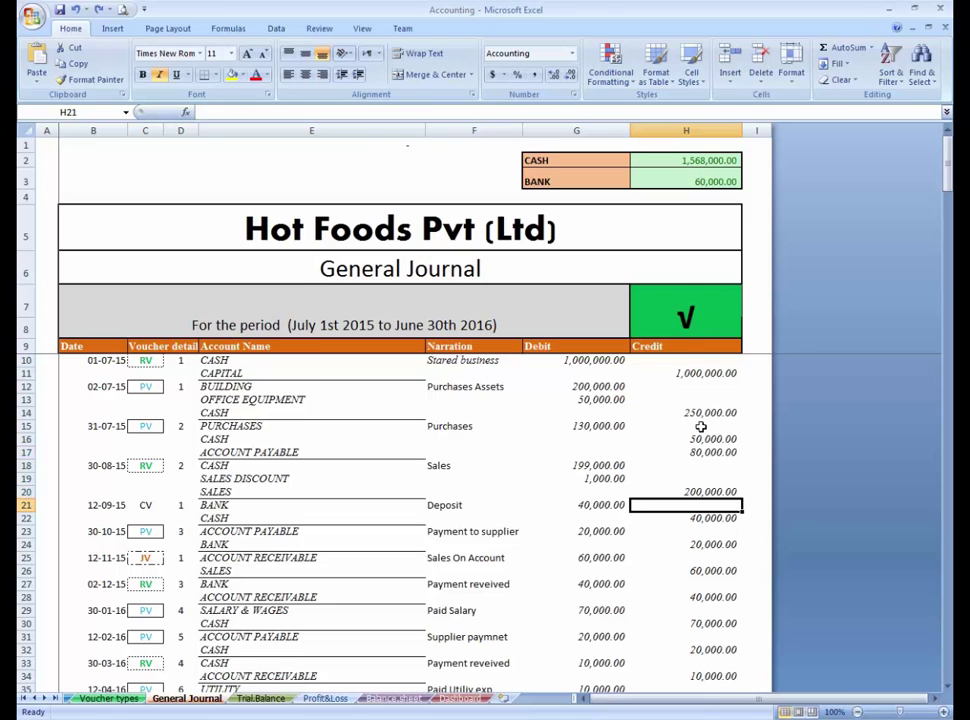
pyautogui.press('Down')
pyautogui.press('Down')
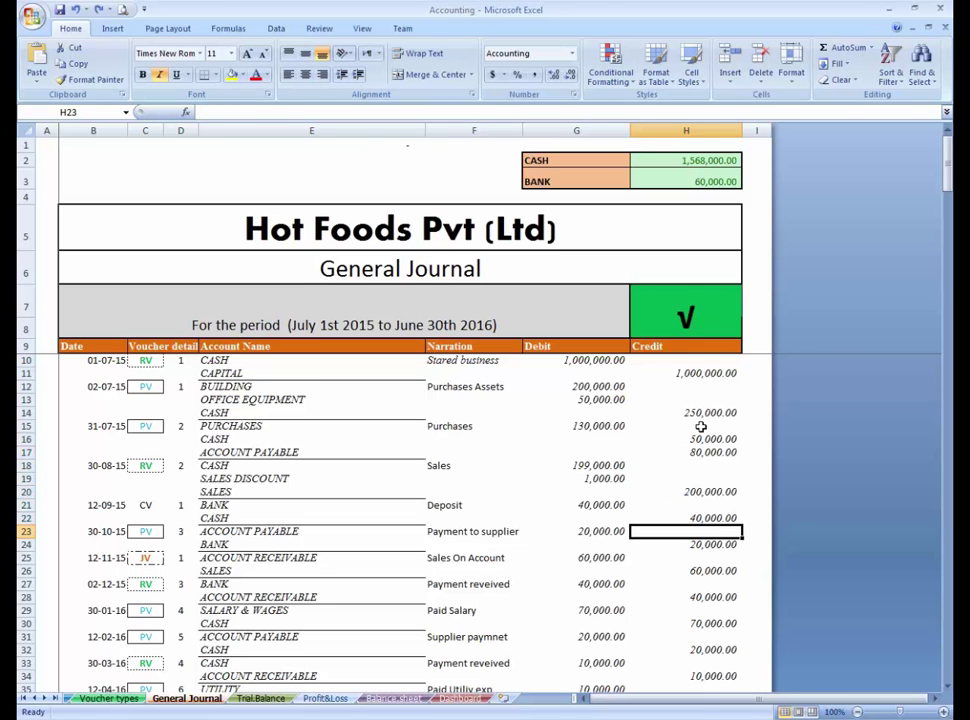
pyautogui.press('Left')
pyautogui.press('Left')
pyautogui.press('Left')
pyautogui.press('Left')
pyautogui.press('Down')
pyautogui.press('Right')
pyautogui.press('Right')
pyautogui.press('Right')
pyautogui.press('Right')
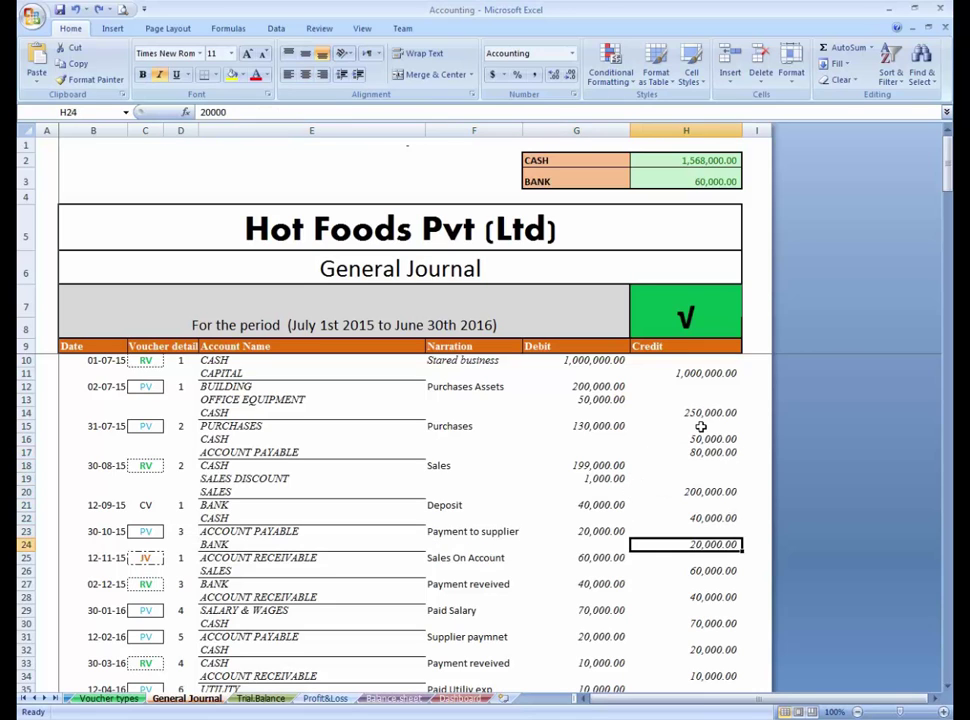
pyautogui.press('F2')
pyautogui.write('0')
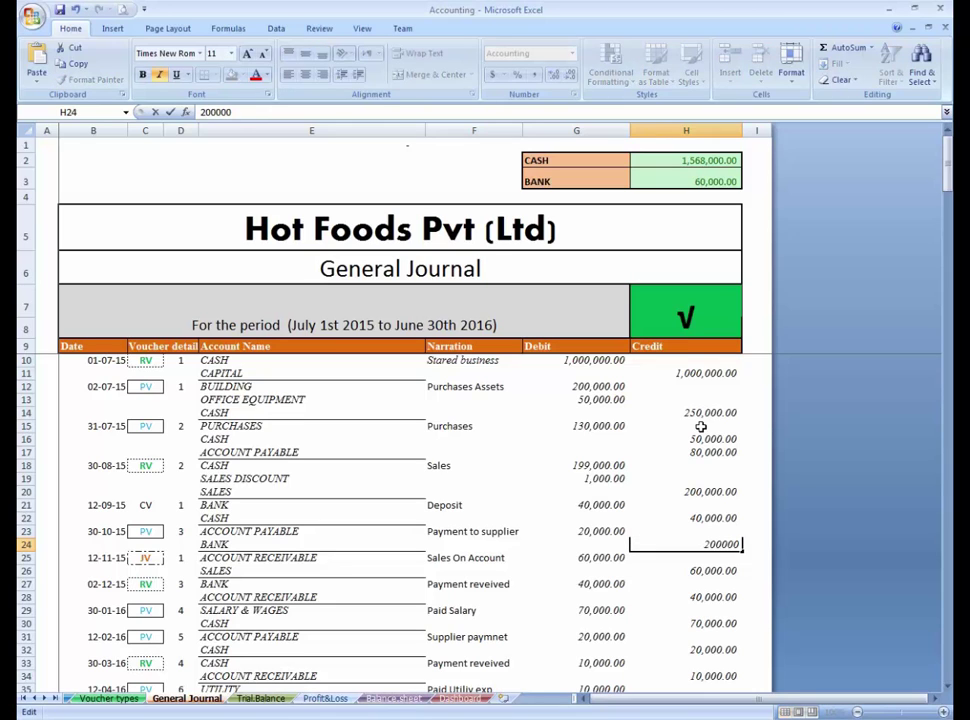
pyautogui.press('Return')
pyautogui.press('Up')
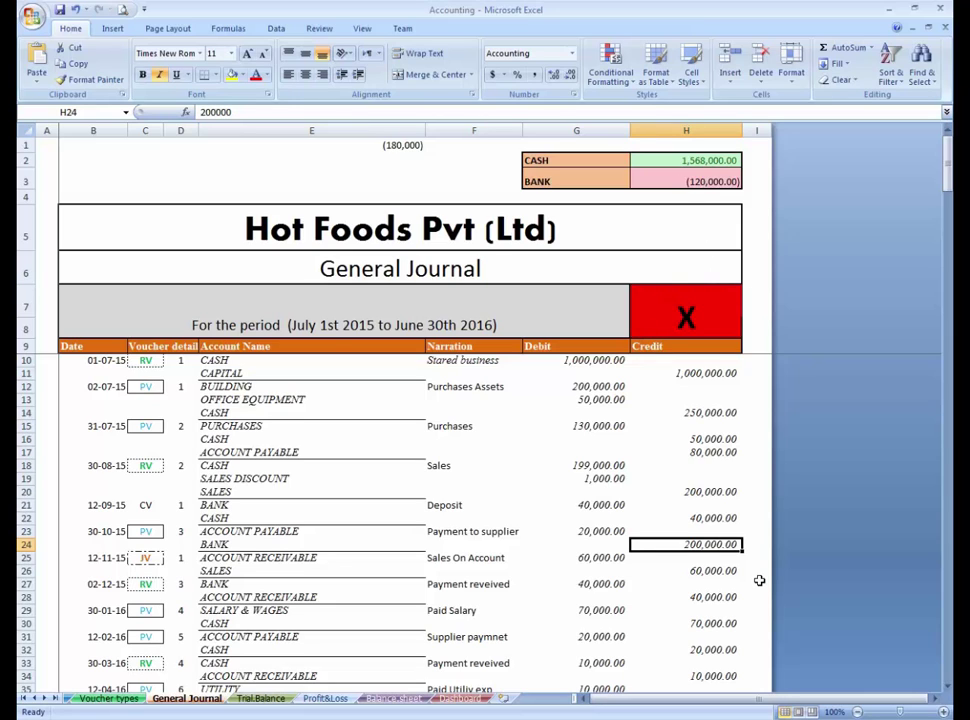
pyautogui.hotkey('ctrl', 'z')
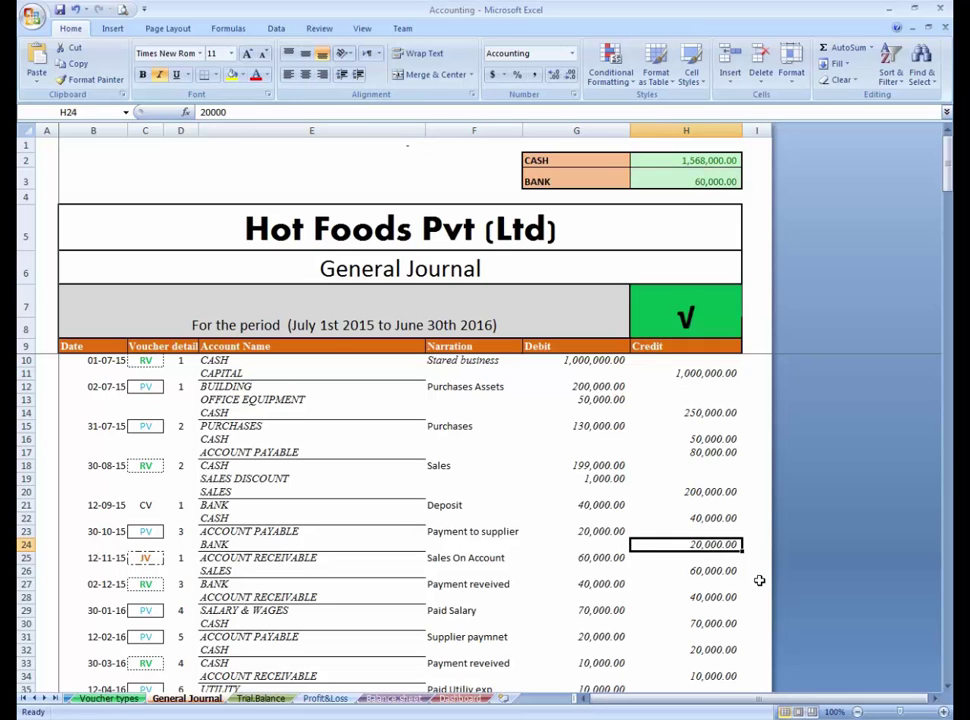